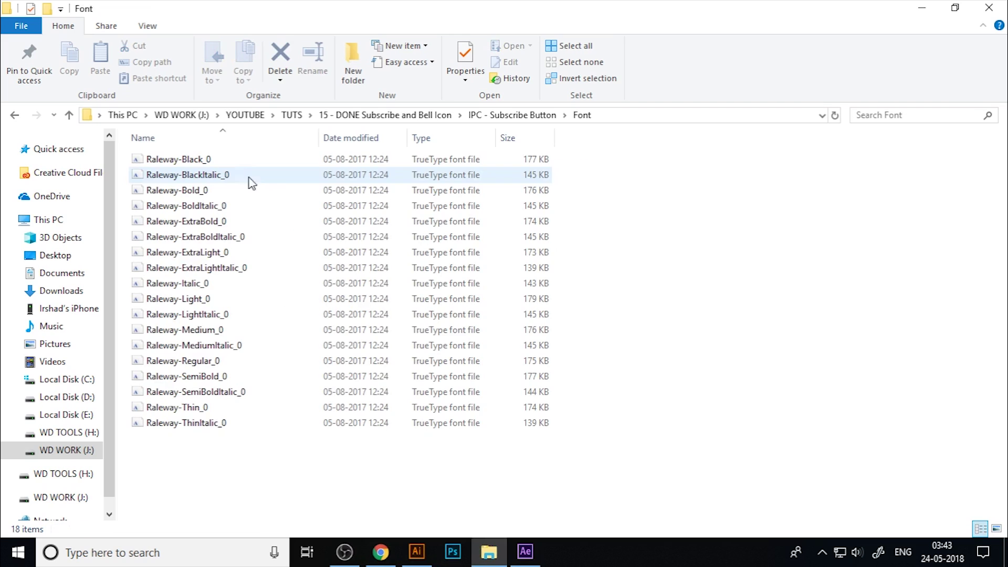
# Select the 18 Raleway font files, then go back up to the IPC - Subscribe Button folder.
pyautogui.hotkey('ctrl', 'a')
pyautogui.rightClick(212, 182)
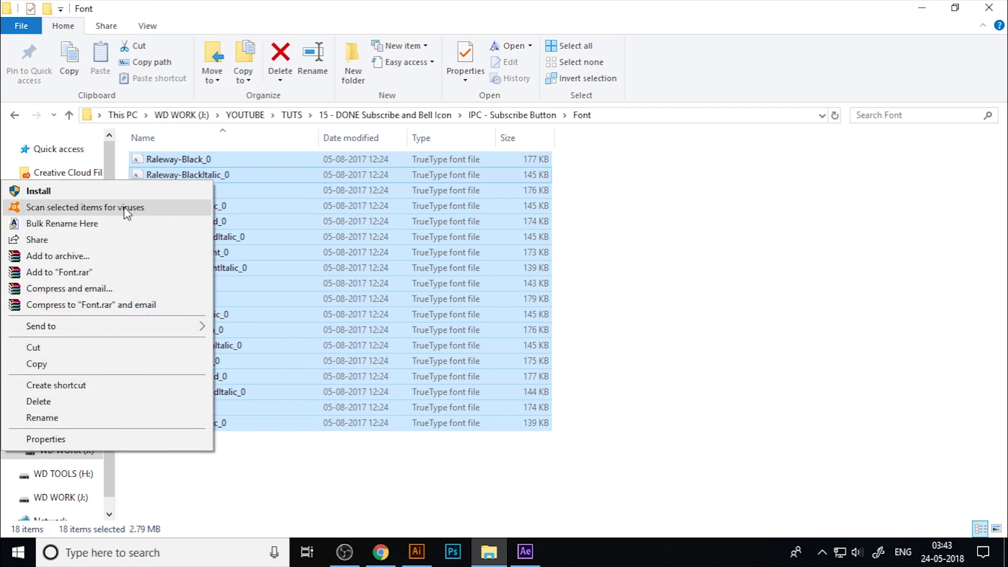
pyautogui.click(618, 194)
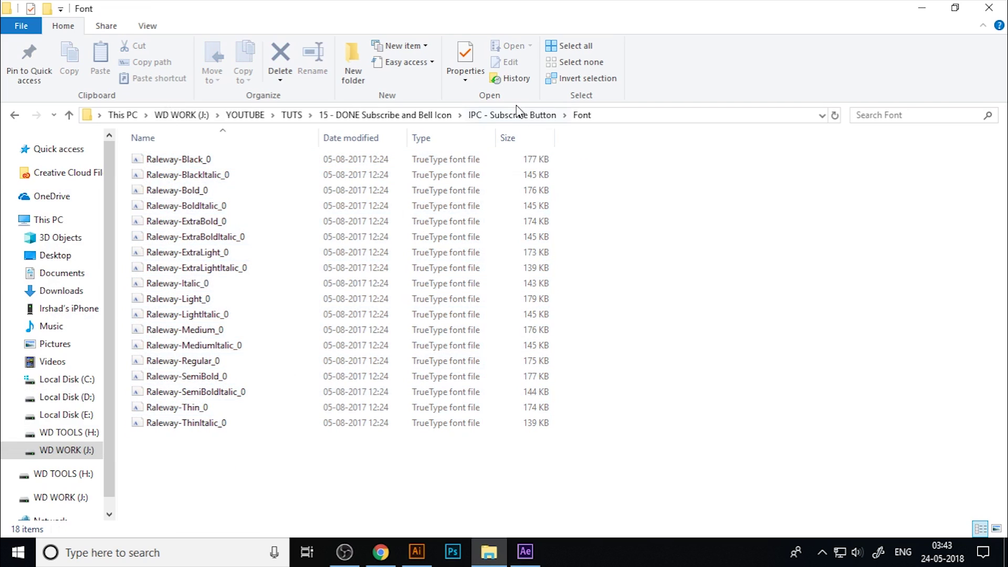
pyautogui.click(518, 115)
pyautogui.click(446, 340)
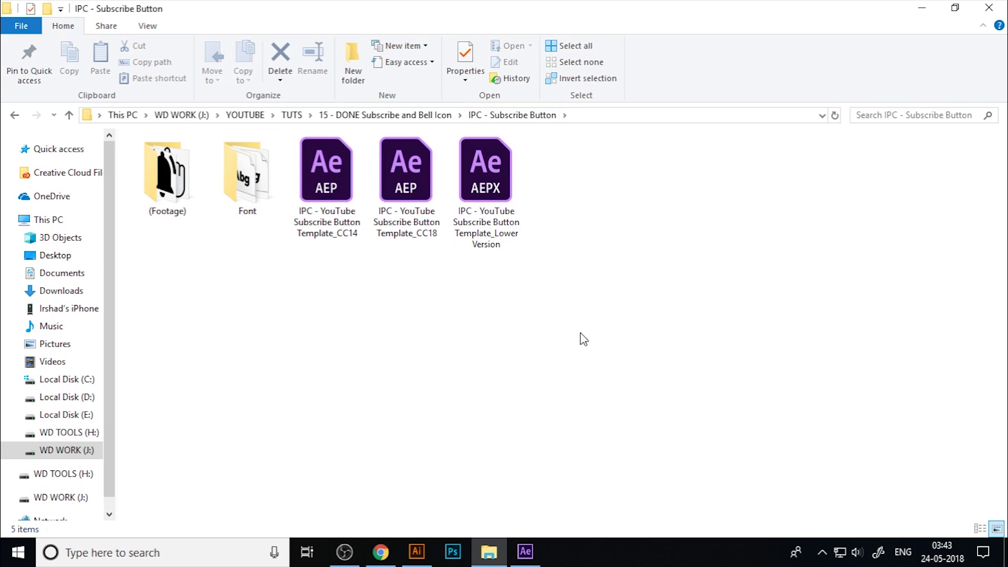
# Look over the CC14, CC18 and AEPX template project files, leaving their names unchanged.
pyautogui.click(325, 217)
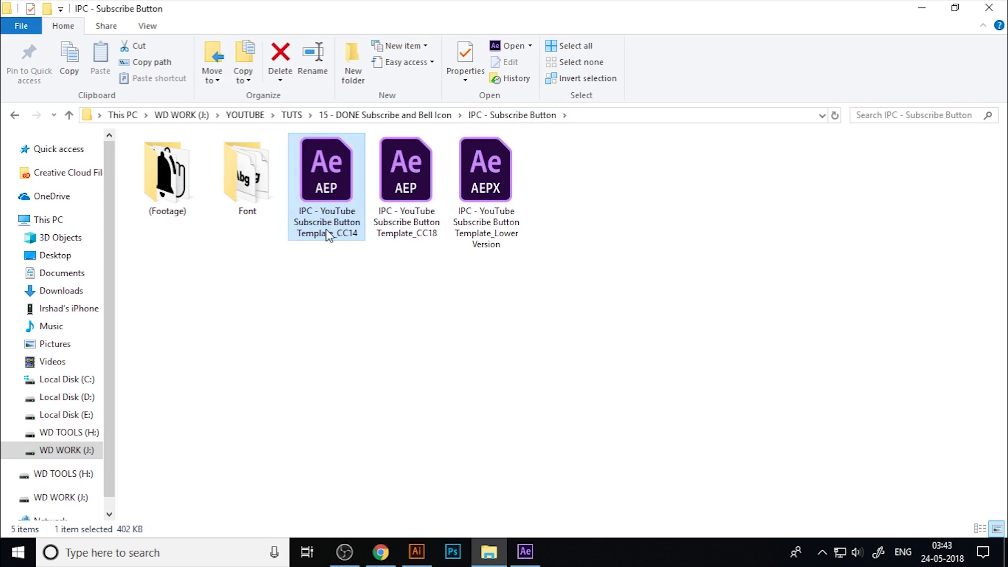
pyautogui.click(420, 233)
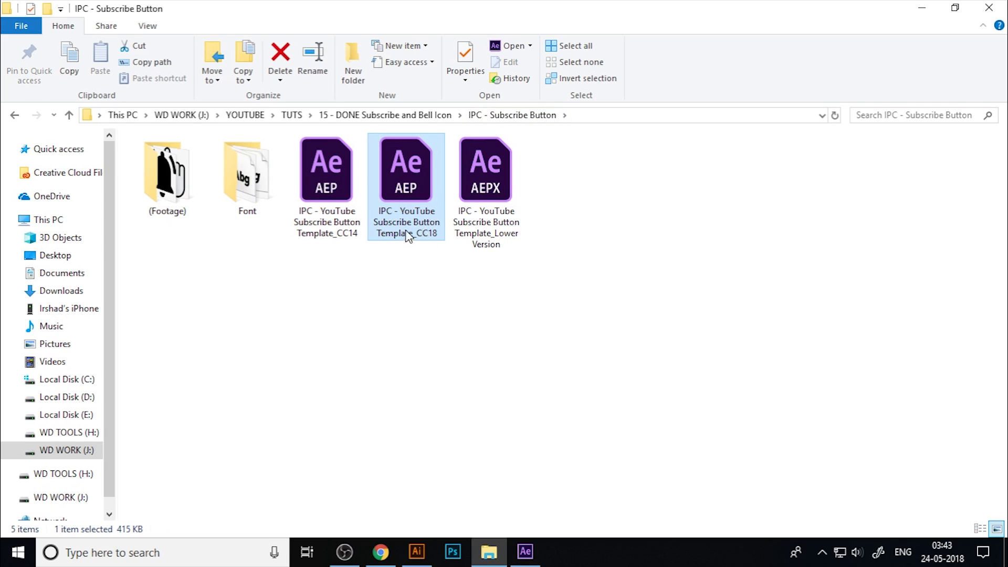
pyautogui.click(439, 234)
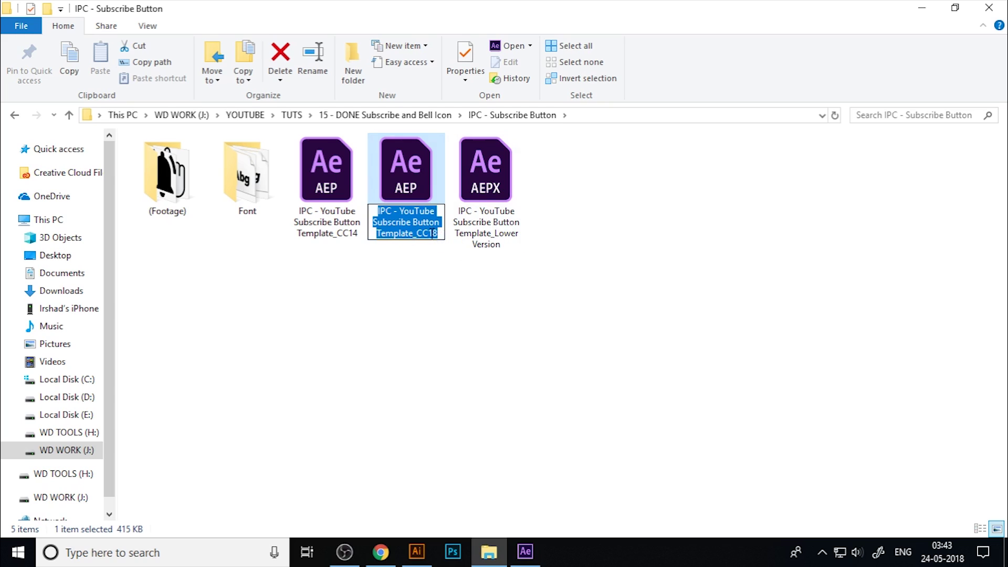
pyautogui.click(492, 238)
pyautogui.click(491, 247)
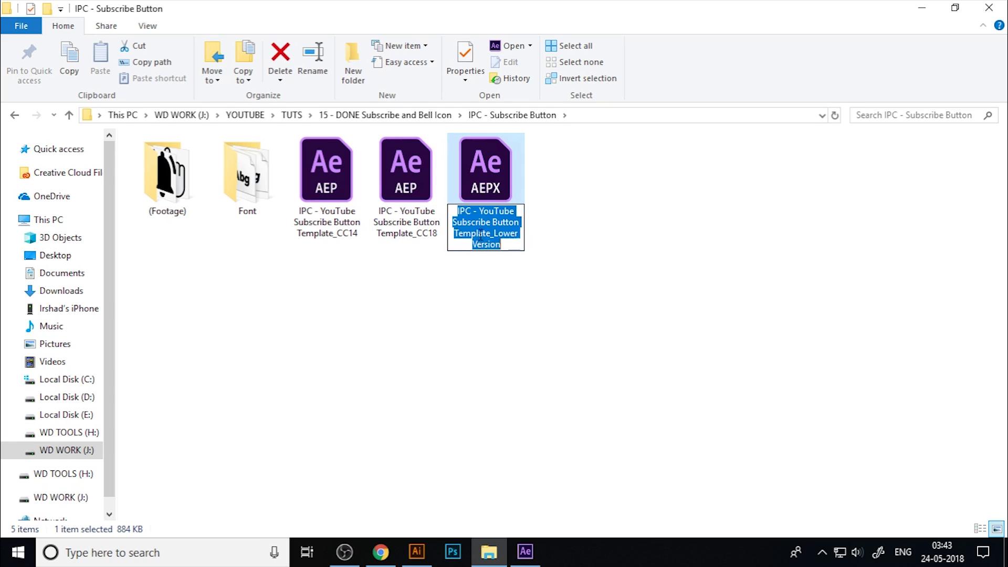
pyautogui.press('Escape')
pyautogui.press('Left')
# Close the After Effects Start screen and open the CC18 template .aep file.
pyautogui.moveTo(532, 544)
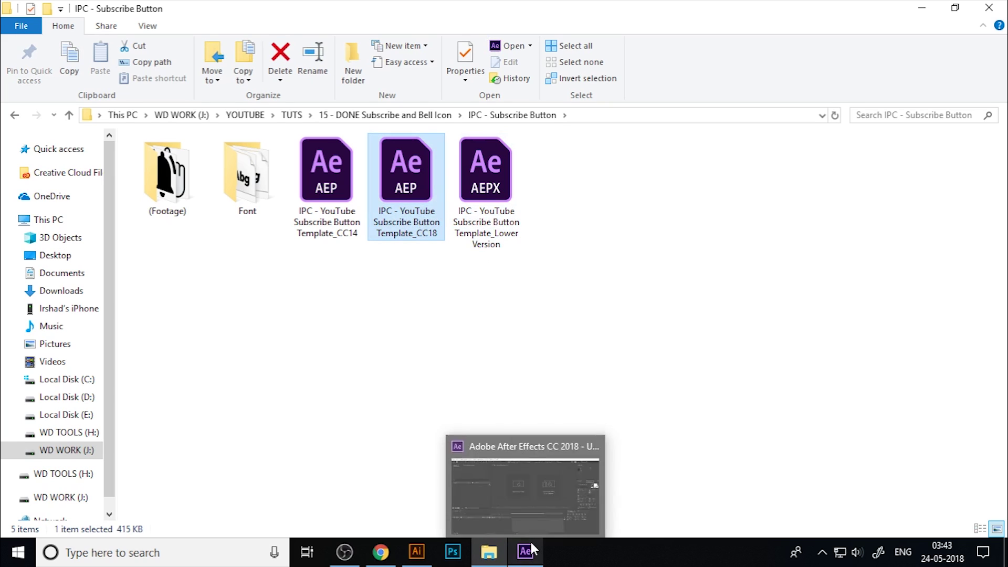
pyautogui.click(530, 495)
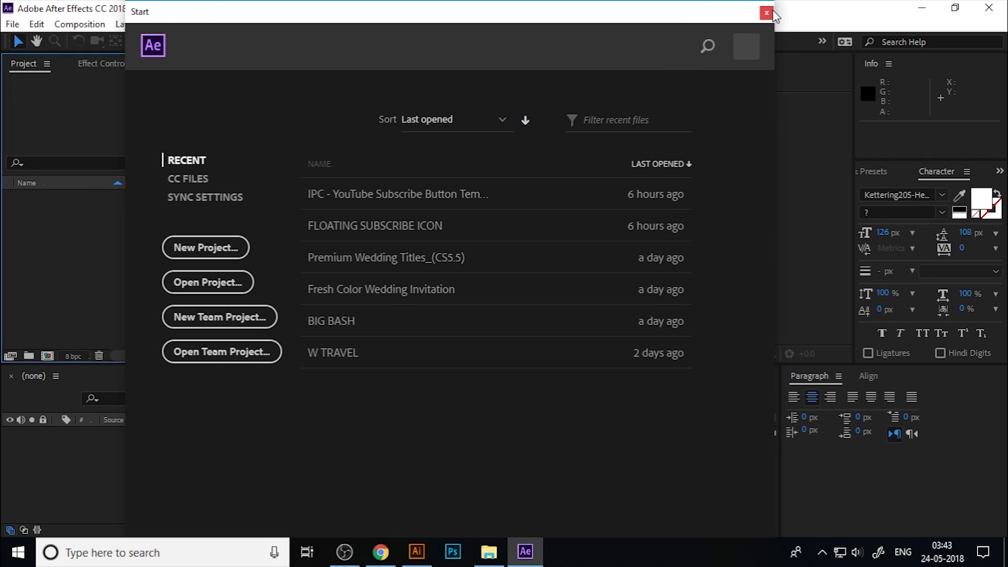
pyautogui.click(767, 12)
pyautogui.click(489, 551)
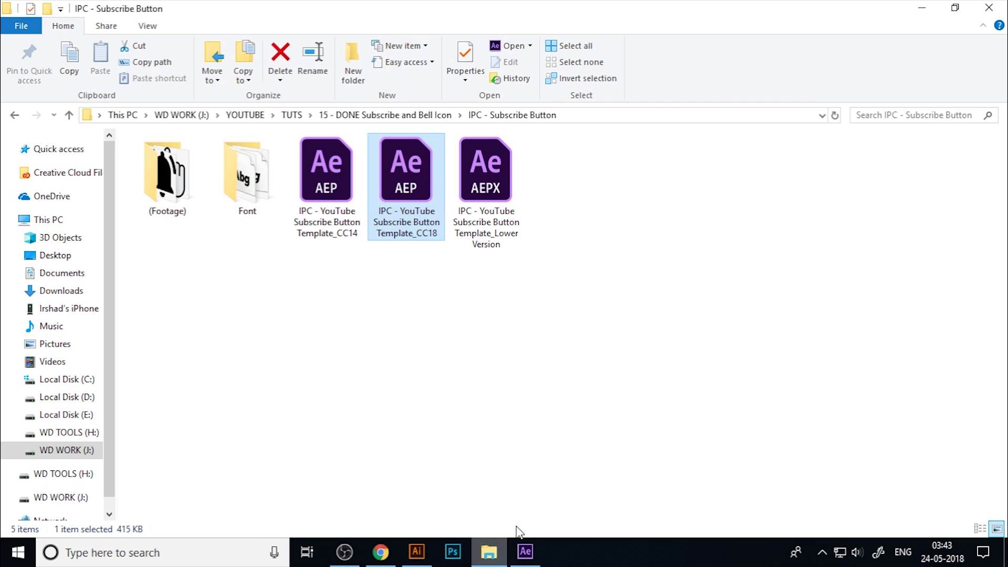
pyautogui.doubleClick(415, 186)
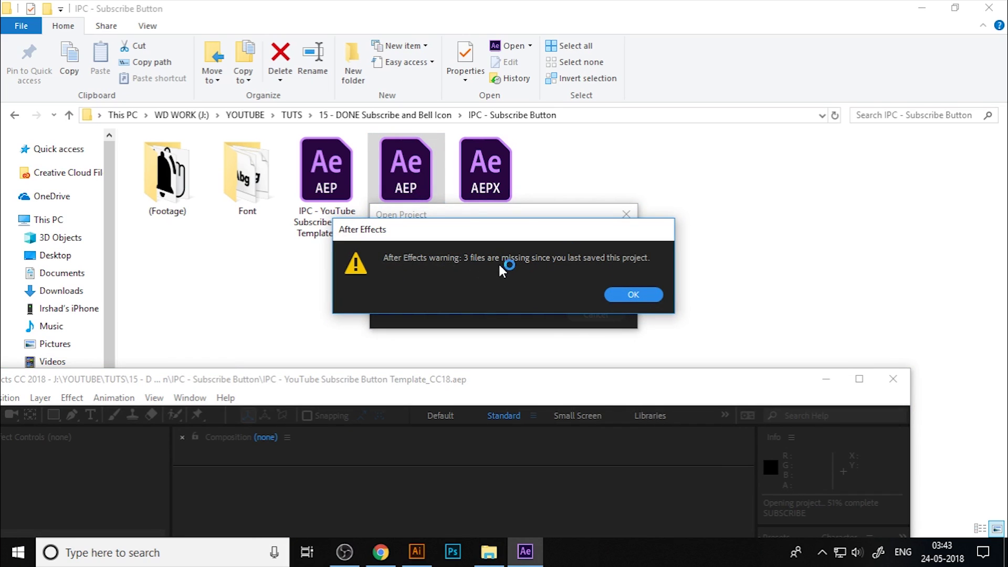
# Dismiss the missing-files warning and inspect the BELL.png, Finger.png and IRSHAD PC.jpg footage items.
pyautogui.click(638, 297)
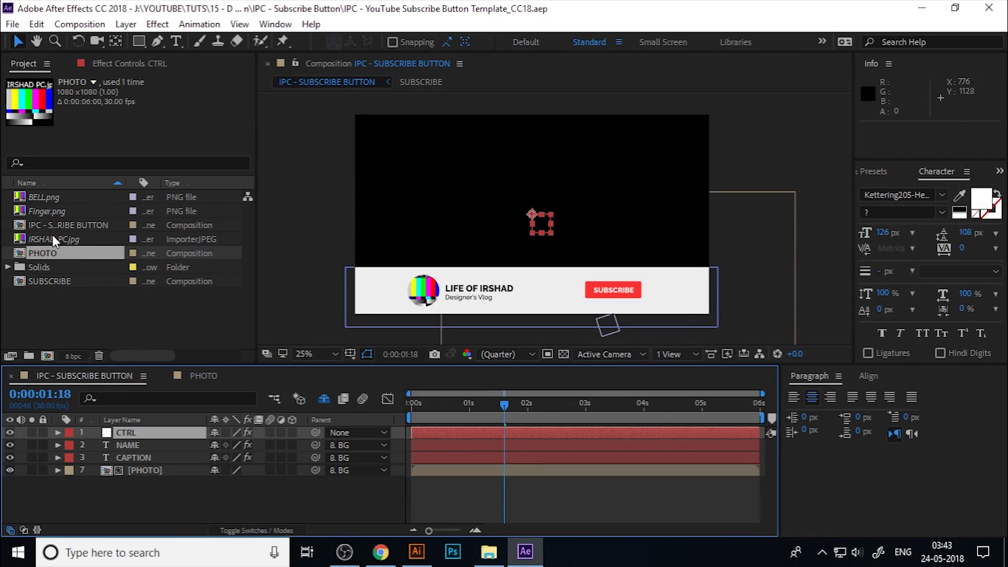
pyautogui.click(49, 198)
pyautogui.click(60, 213)
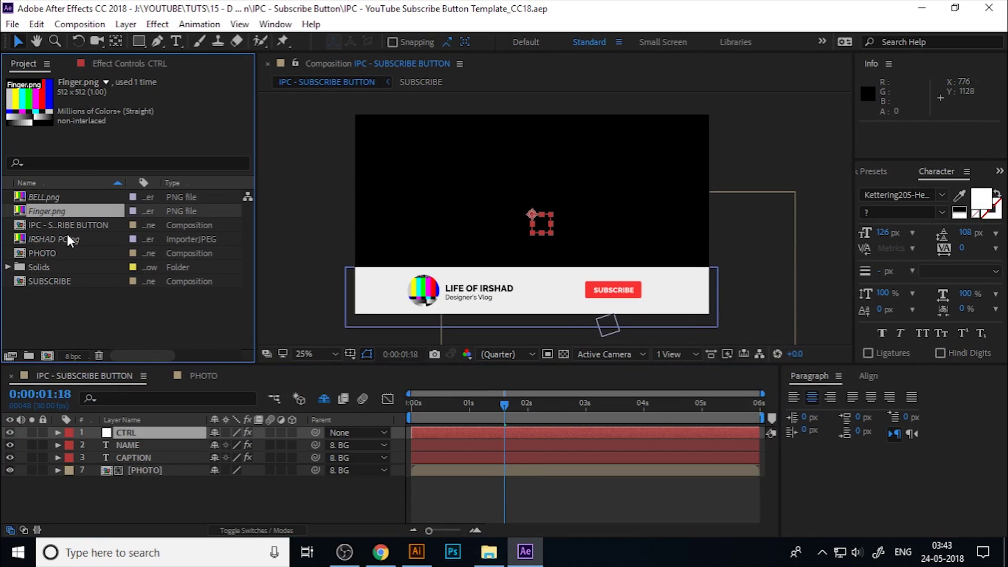
pyautogui.click(99, 237)
pyautogui.press('Up')
pyautogui.press('Up')
pyautogui.press('Up')
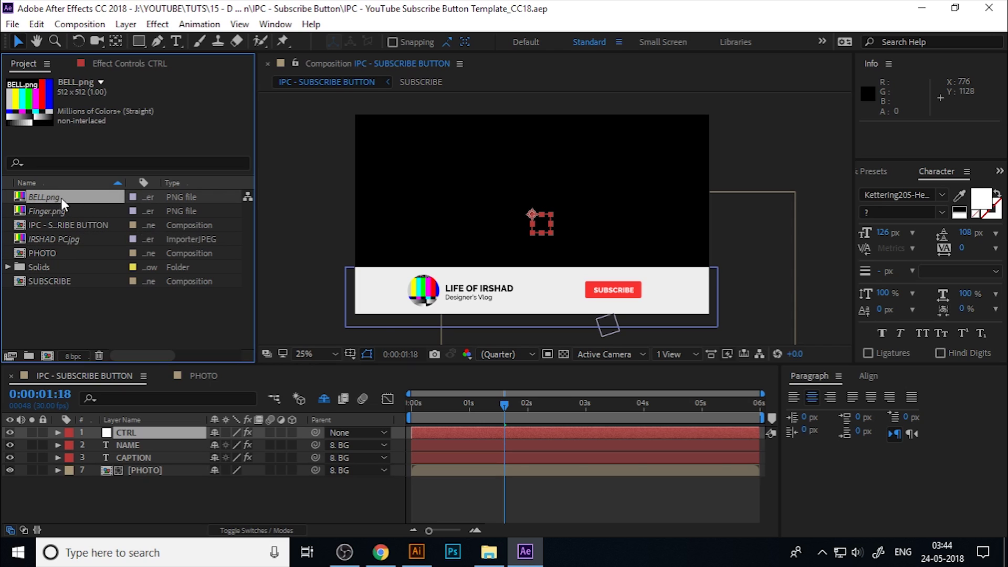
pyautogui.hotkey('alt', 'Tab')
# Open the (Footage) folder and look at the BELL and Finger images.
pyautogui.doubleClick(164, 199)
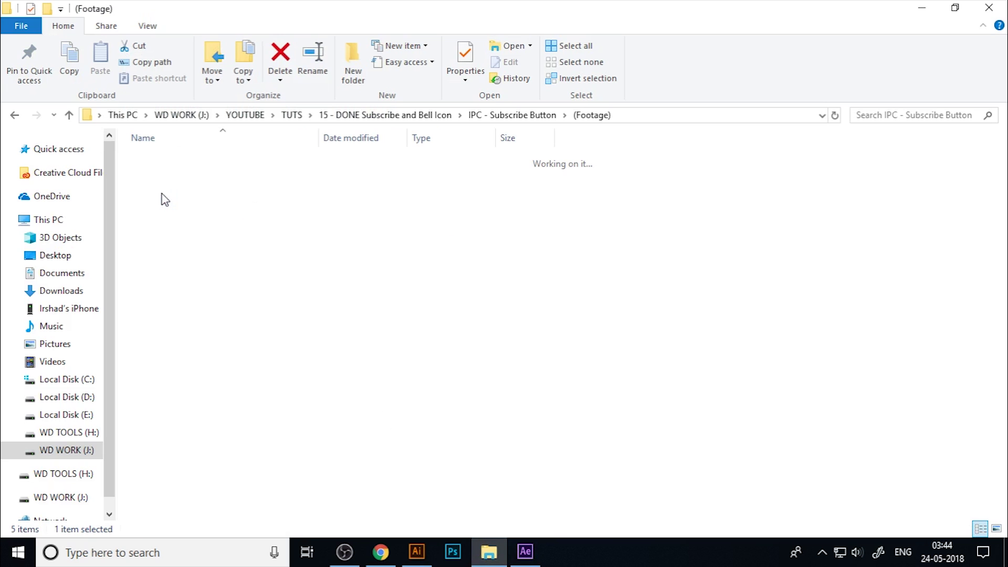
pyautogui.click(185, 176)
pyautogui.click(231, 167)
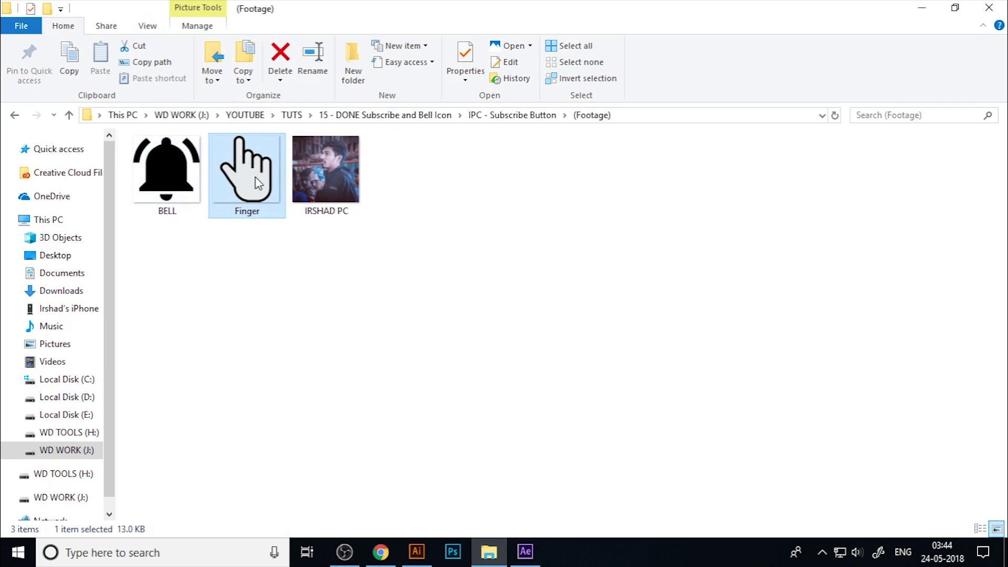
pyautogui.click(650, 136)
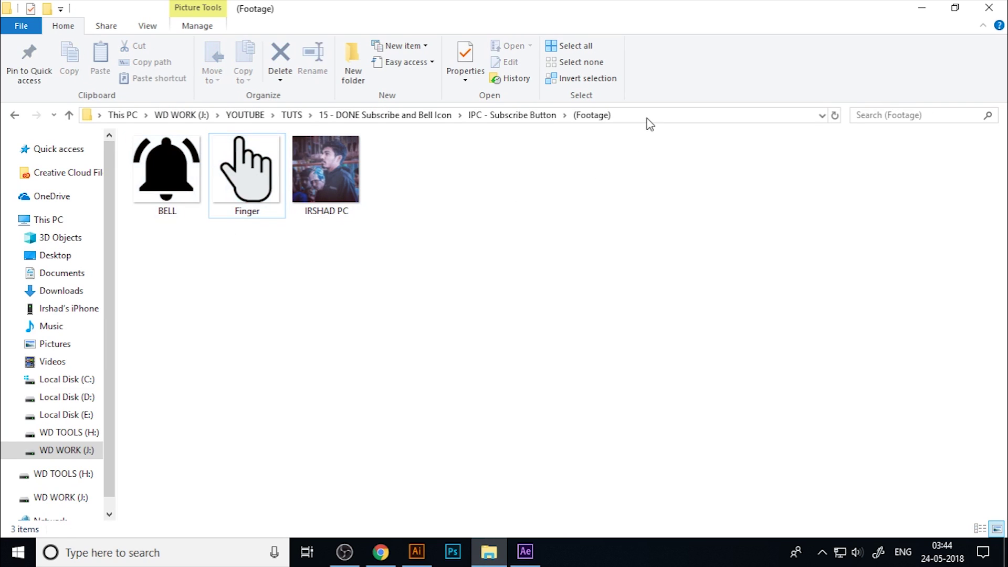
# Copy the (Footage) folder's full path from the address bar.
pyautogui.click(662, 115)
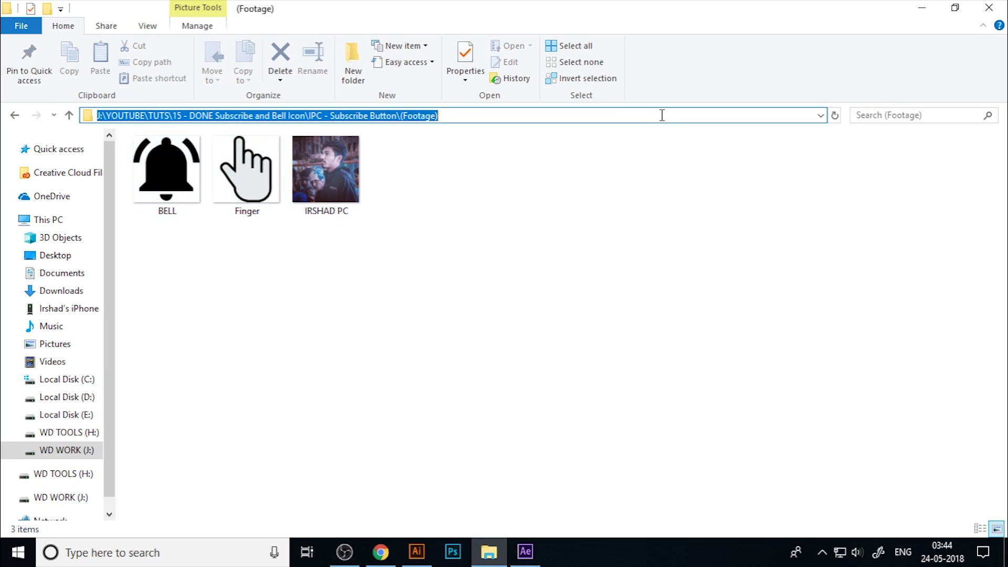
pyautogui.click(318, 131)
pyautogui.click(662, 115)
pyautogui.rightClick(411, 119)
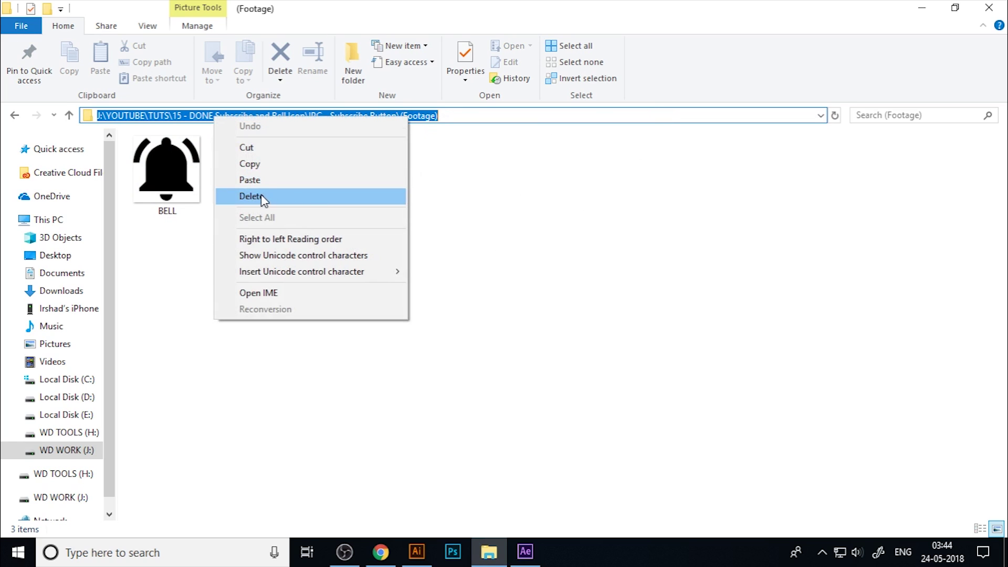
pyautogui.click(272, 164)
# Replace the missing BELL.png footage with the BELL image from the pasted (Footage) folder path.
pyautogui.click(525, 552)
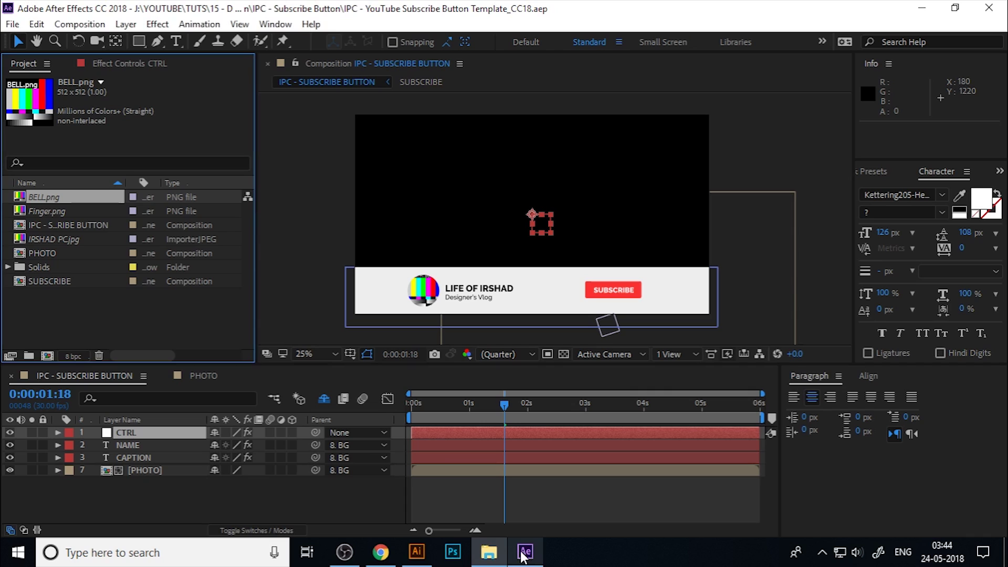
pyautogui.rightClick(39, 197)
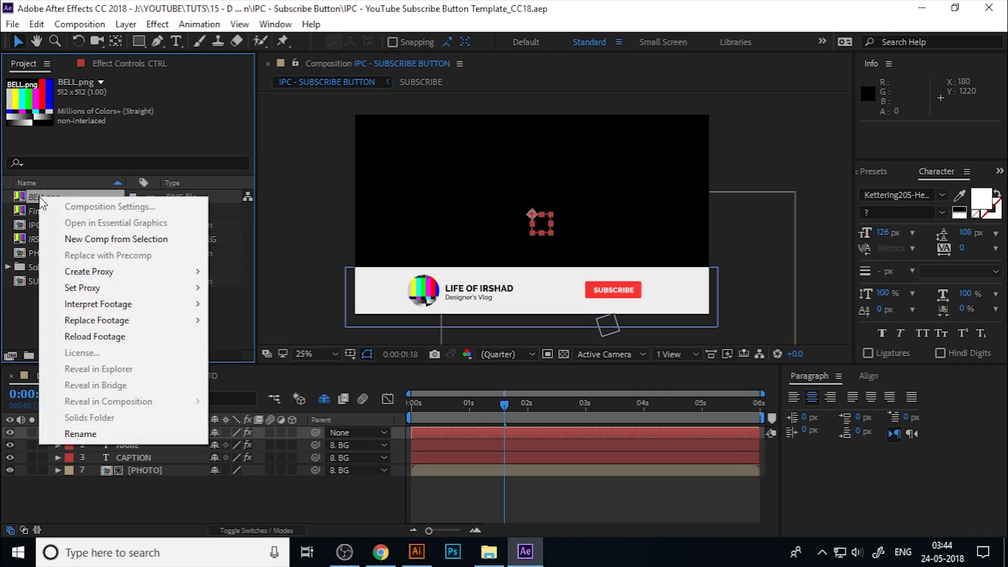
pyautogui.moveTo(130, 322)
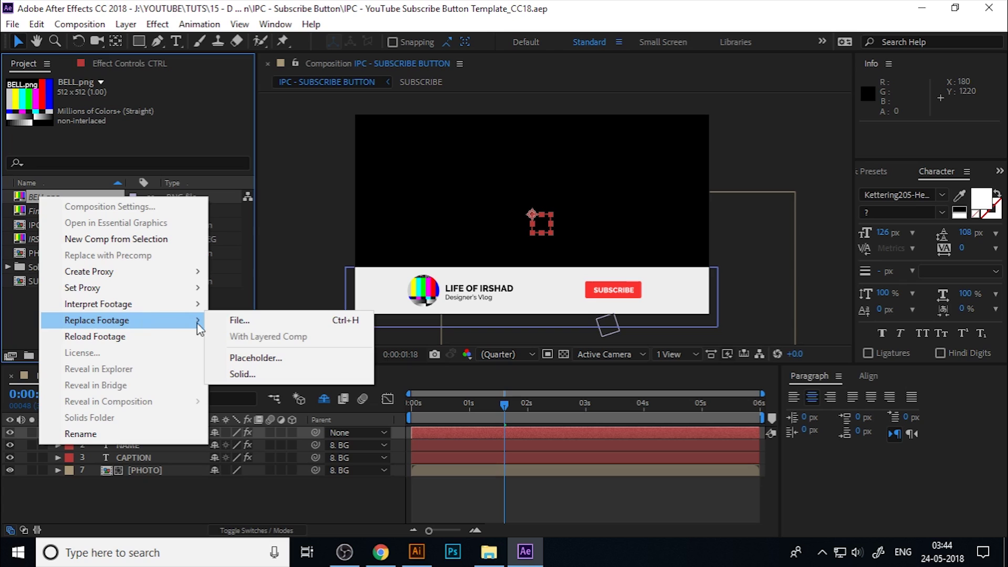
pyautogui.click(267, 323)
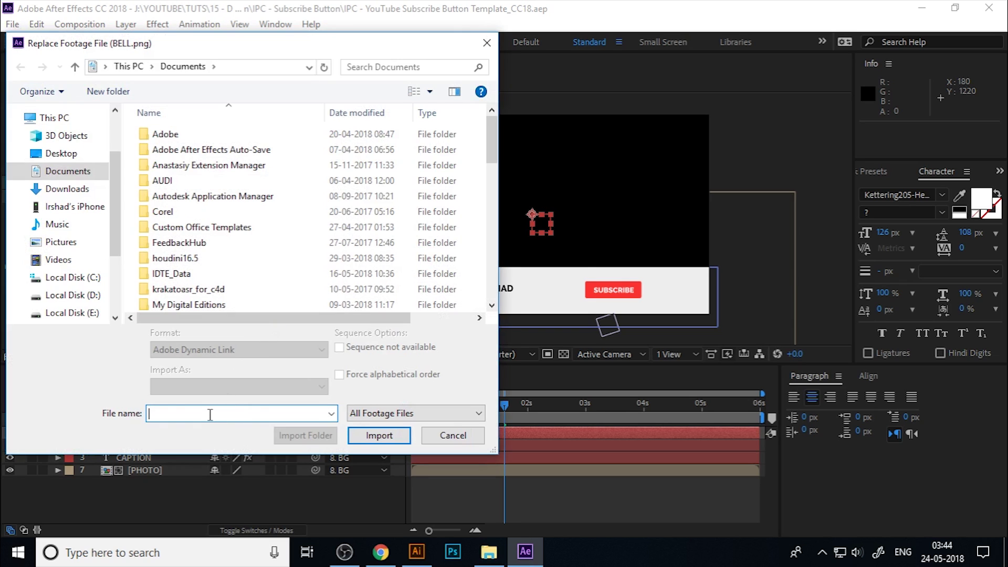
pyautogui.hotkey('ctrl', 'v')
pyautogui.click(367, 435)
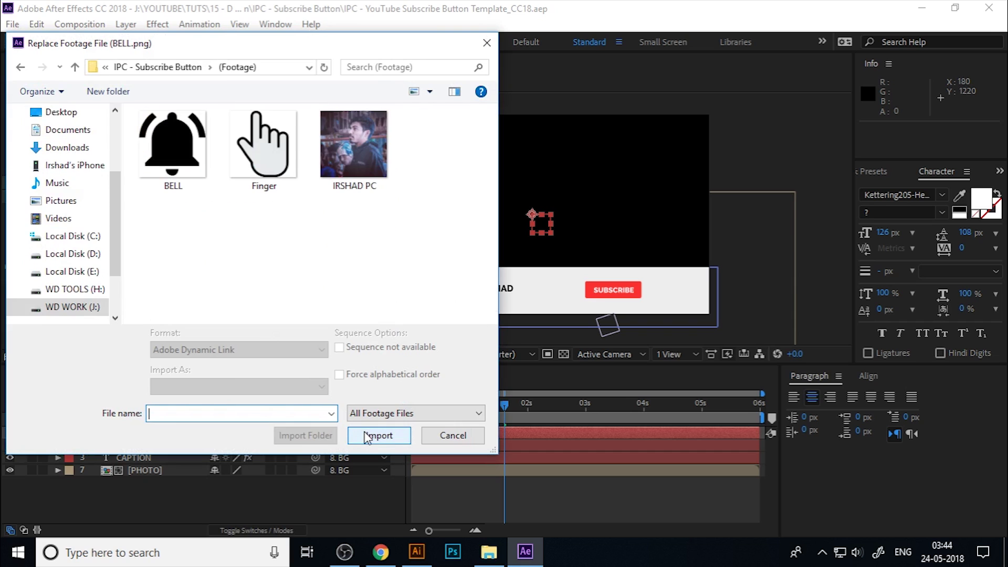
pyautogui.click(187, 168)
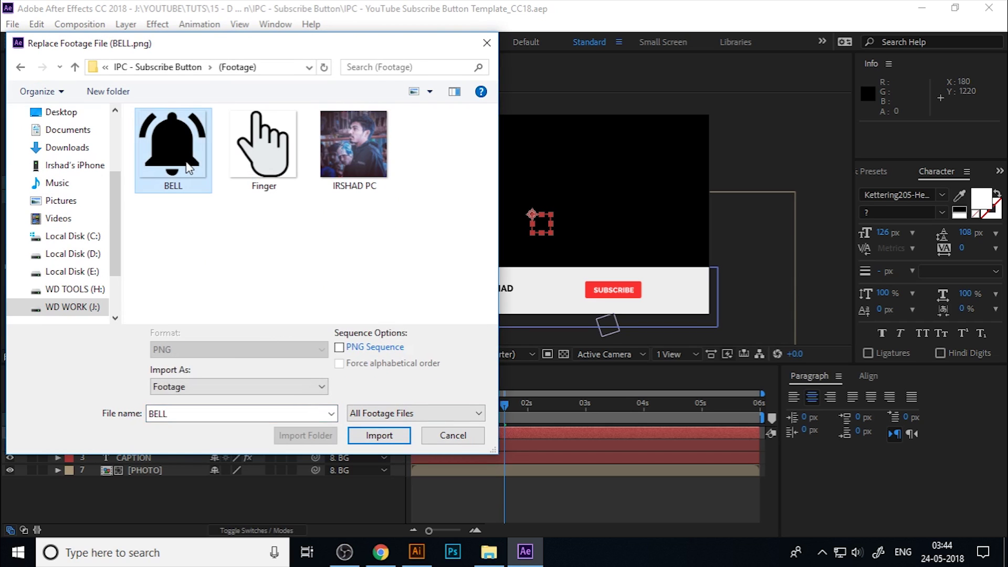
pyautogui.doubleClick(188, 168)
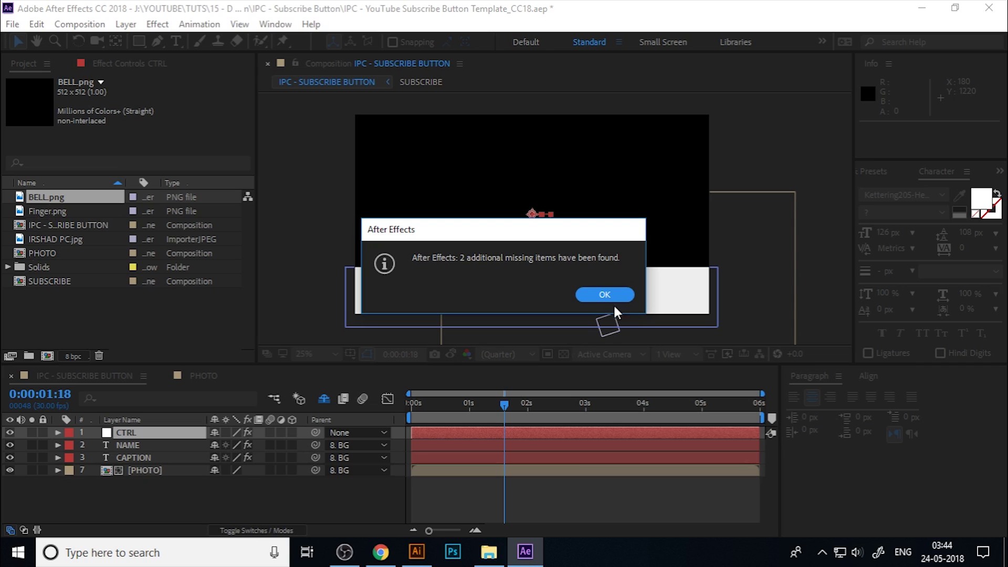
pyautogui.click(602, 294)
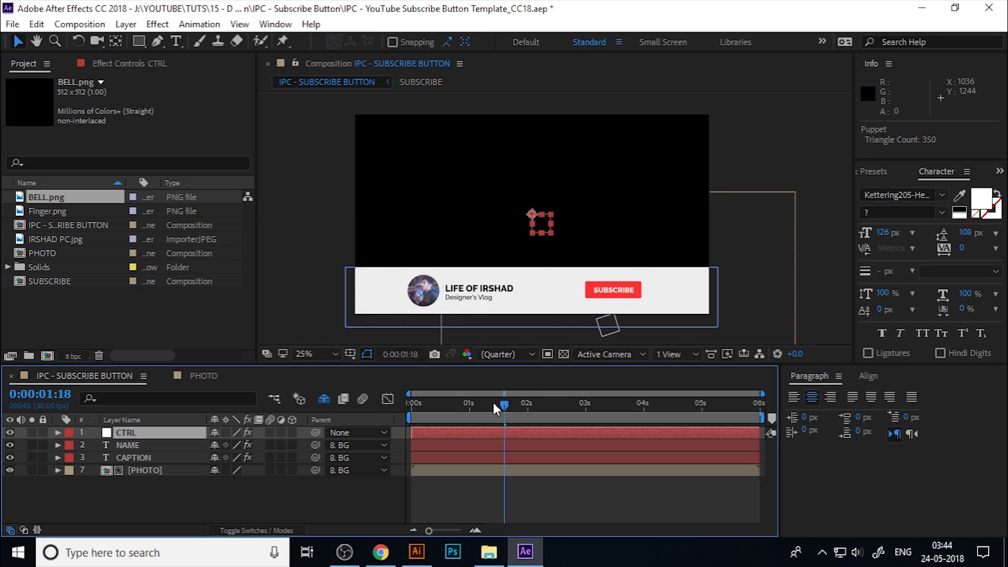
pyautogui.moveTo(493, 403); pyautogui.dragTo(475, 492)
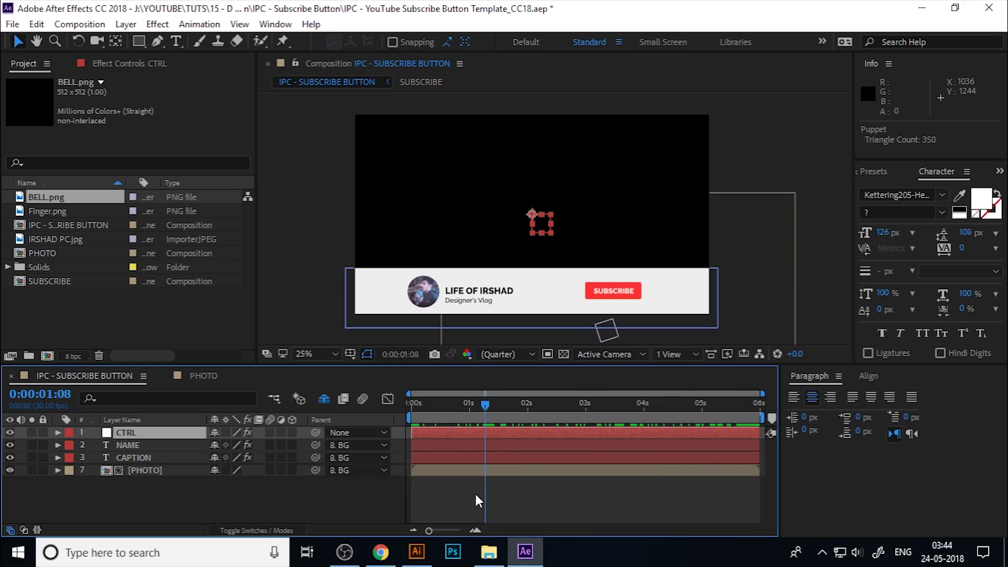
pyautogui.click(474, 496)
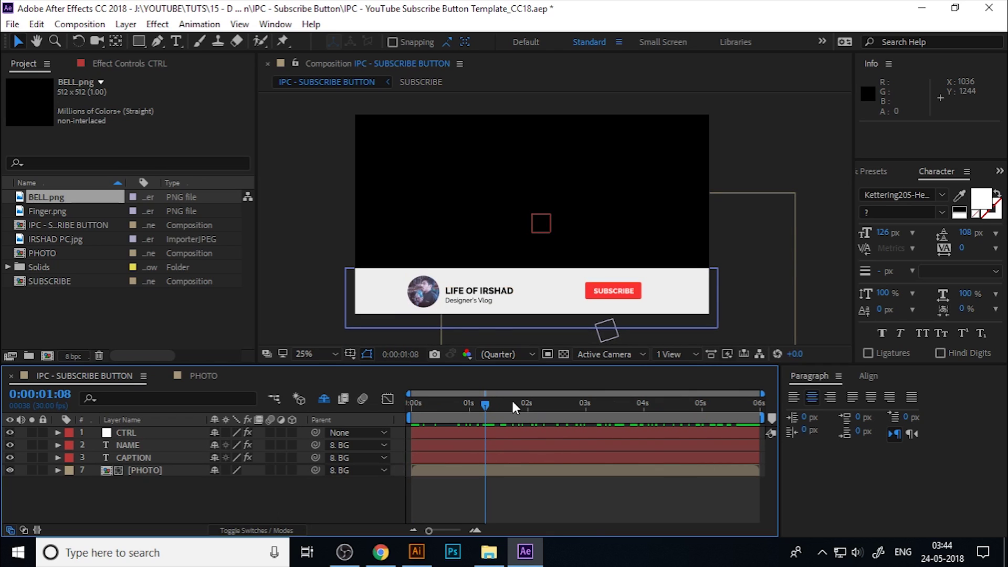
pyautogui.moveTo(496, 403); pyautogui.dragTo(403, 420)
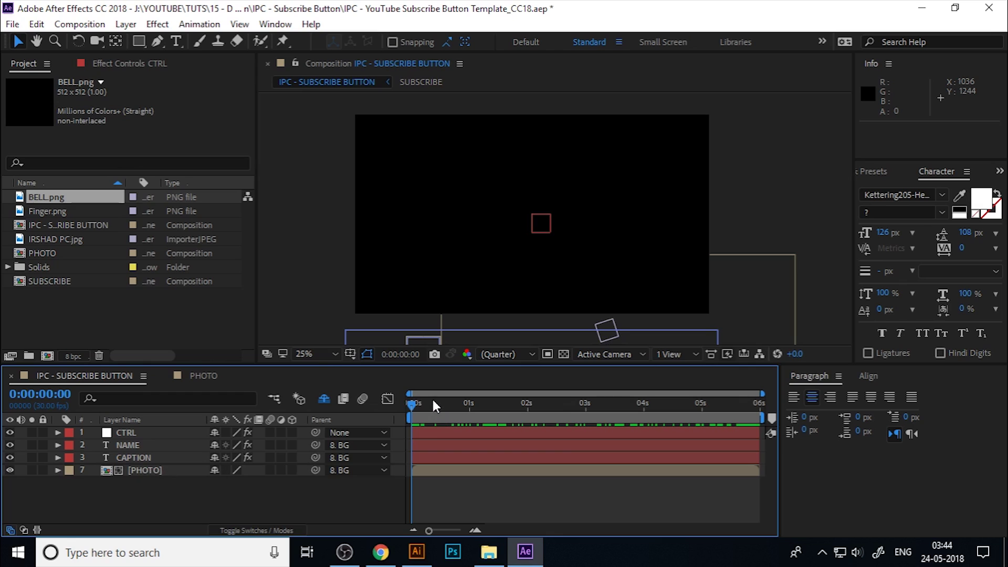
pyautogui.moveTo(433, 405); pyautogui.dragTo(496, 408)
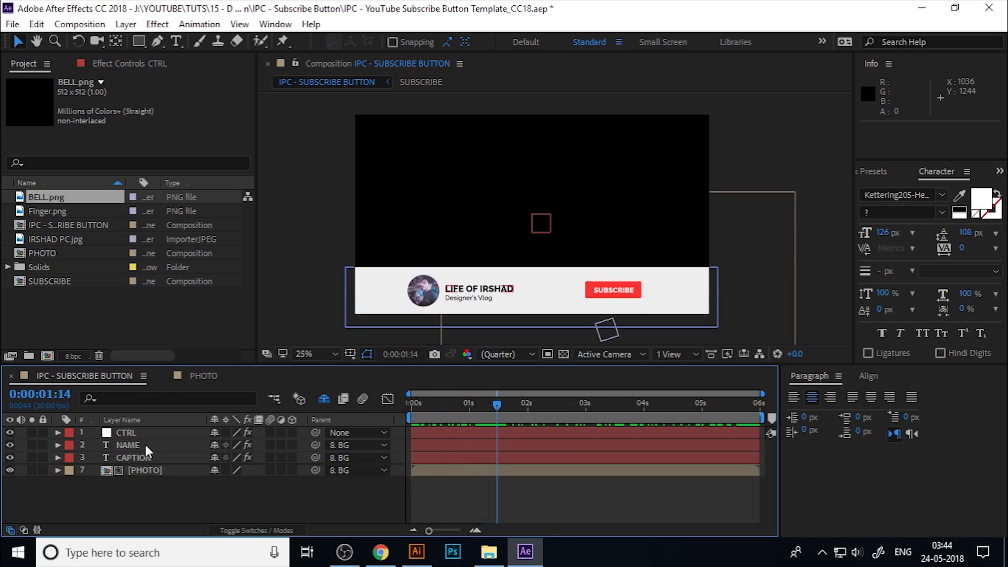
pyautogui.click(176, 42)
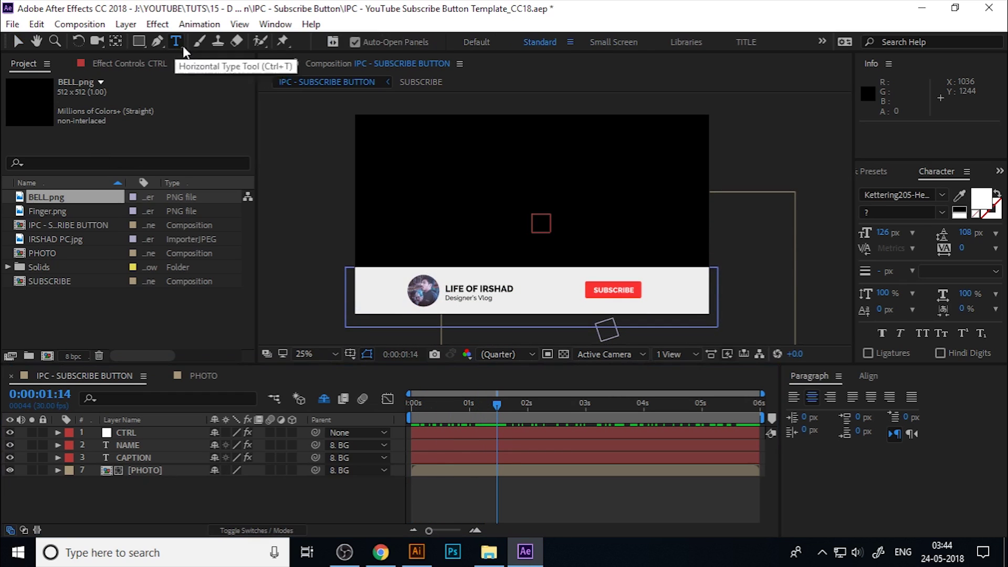
pyautogui.press('.')
pyautogui.press('.')
pyautogui.moveTo(504, 295); pyautogui.dragTo(507, 171)
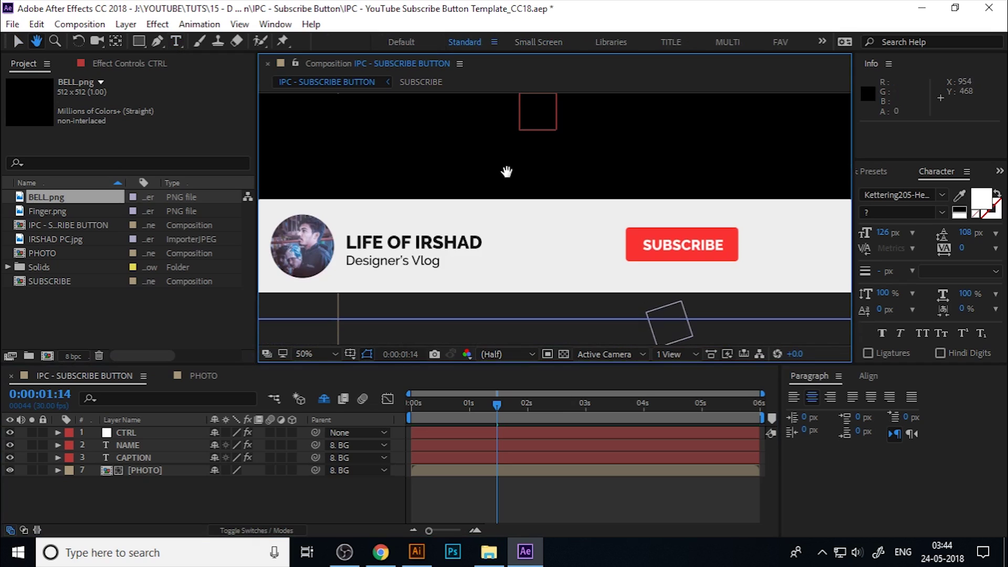
pyautogui.click(402, 242)
pyautogui.hotkey('ctrl', 'a')
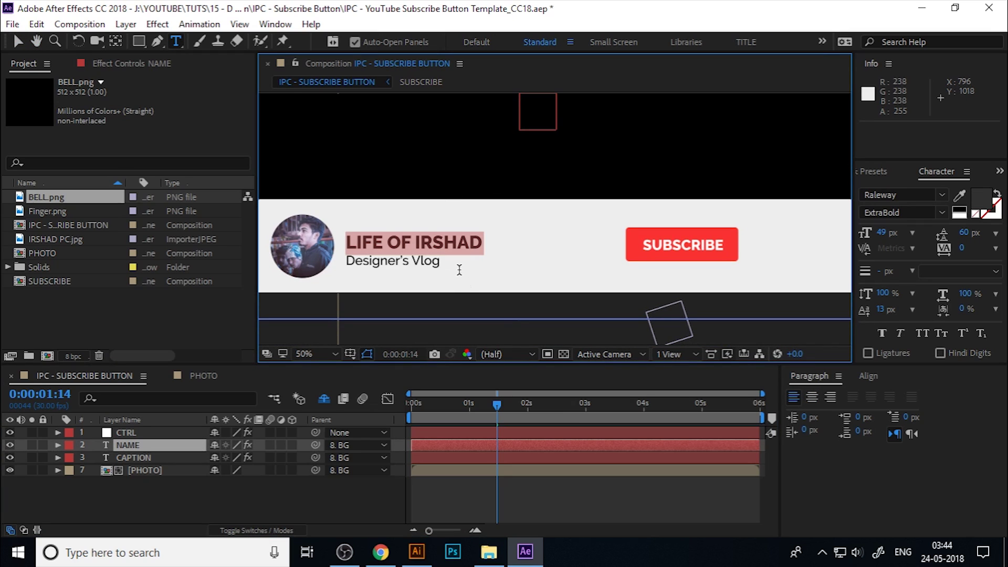
pyautogui.write('A ')
pyautogui.write('IL KV')
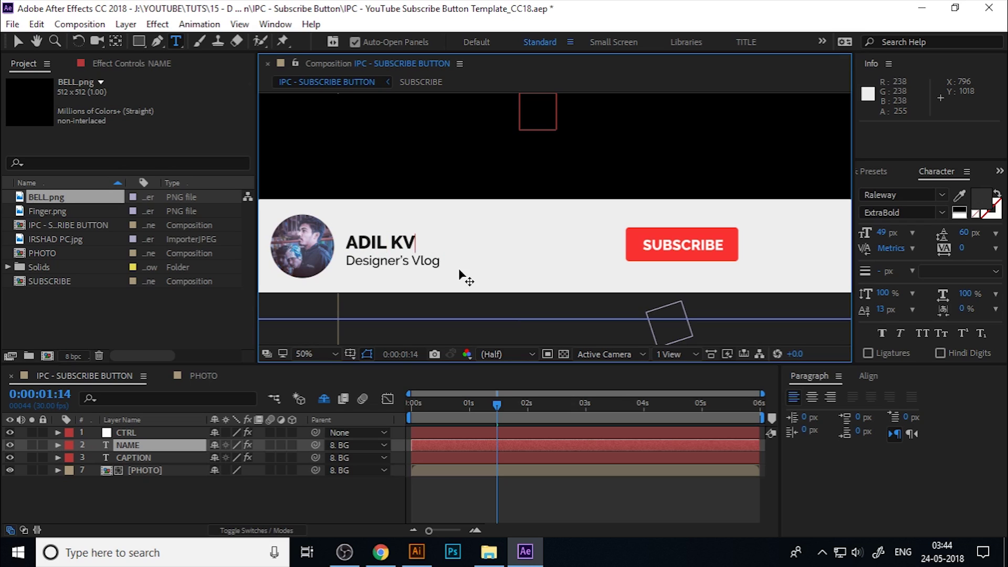
pyautogui.click(18, 41)
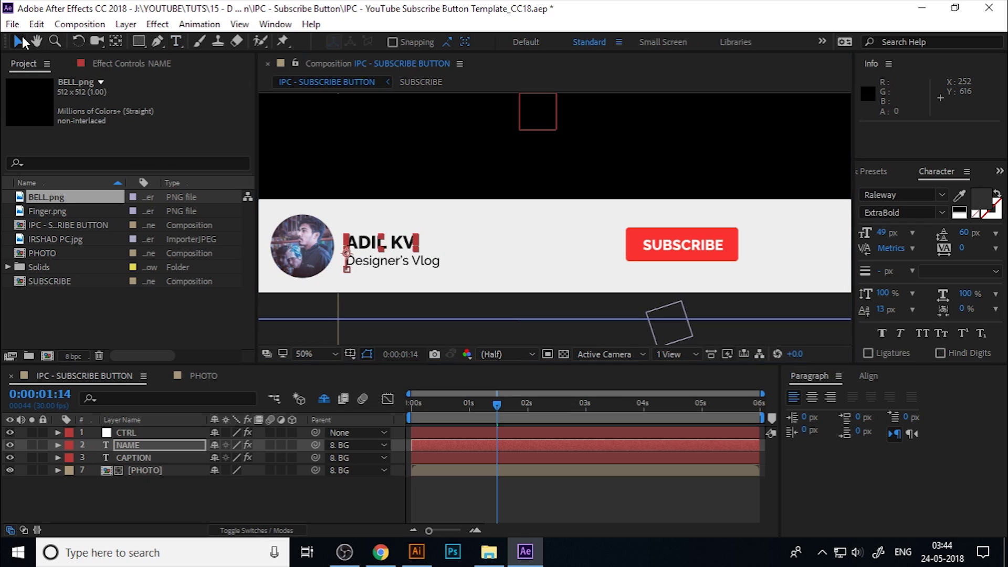
# Change the Designer's Vlog caption to #Tv.
pyautogui.click(174, 41)
pyautogui.click(401, 261)
pyautogui.hotkey('ctrl', 'a')
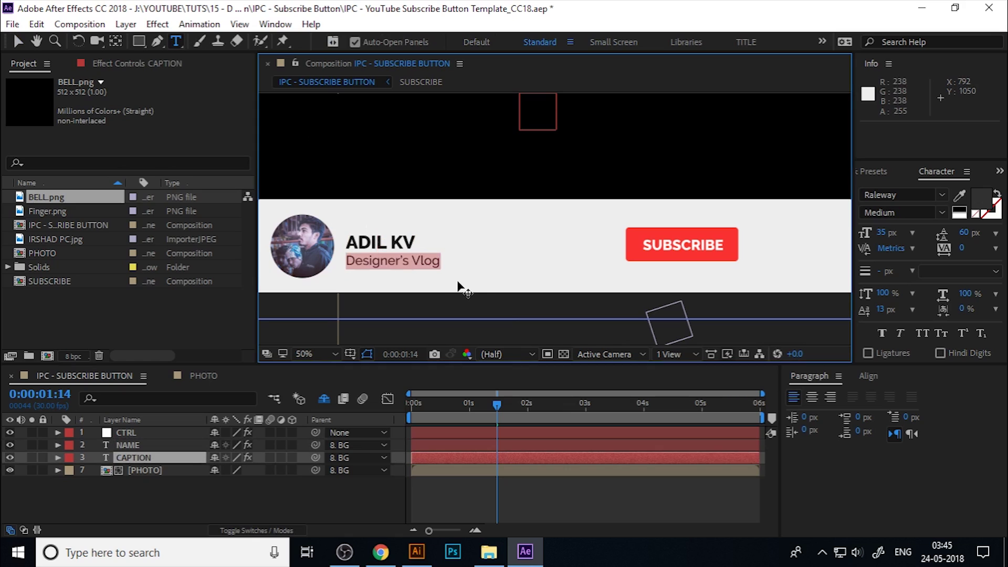
pyautogui.write('H')
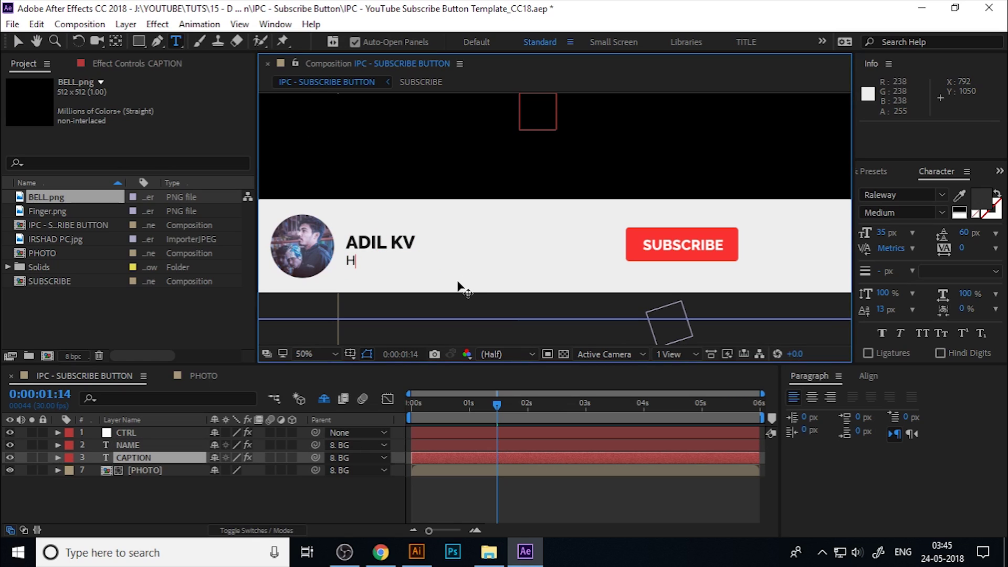
pyautogui.press('BackSpace')
pyautogui.write('#Tv')
pyautogui.click(18, 41)
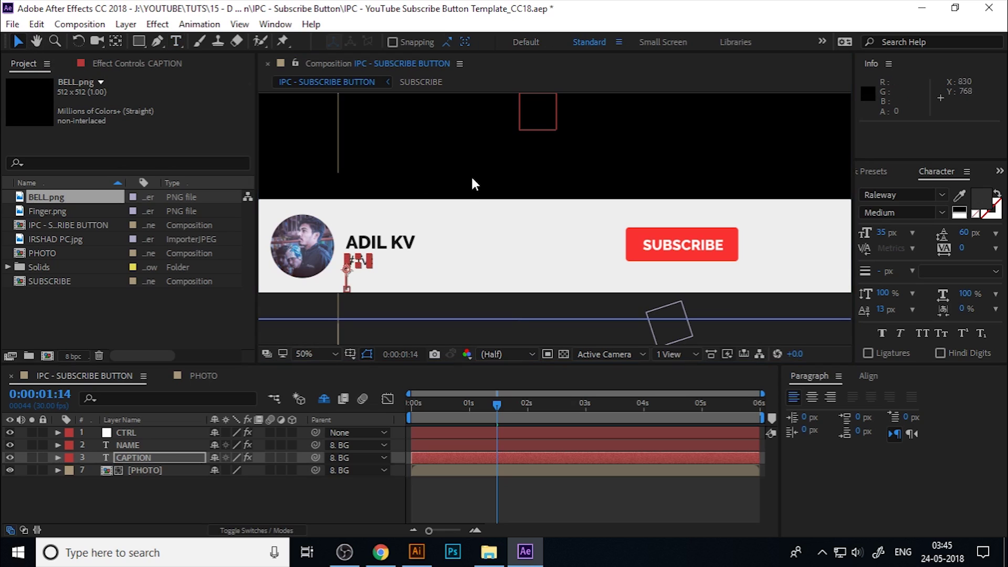
pyautogui.click(456, 269)
# Open the PHOTO composition from the [PHOTO] layer.
pyautogui.scroll(-2, 456, 269)
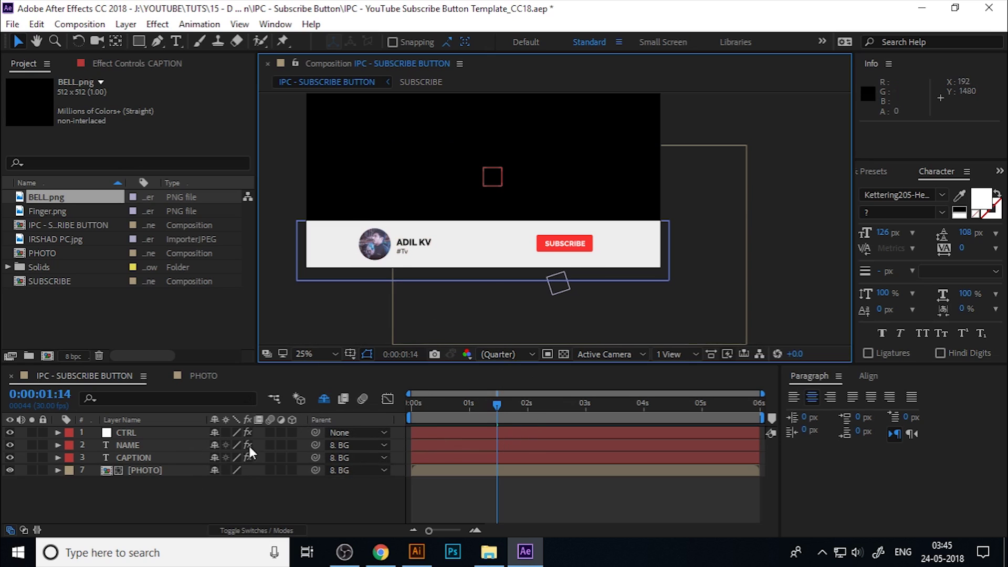
pyautogui.click(142, 469)
pyautogui.click(152, 468)
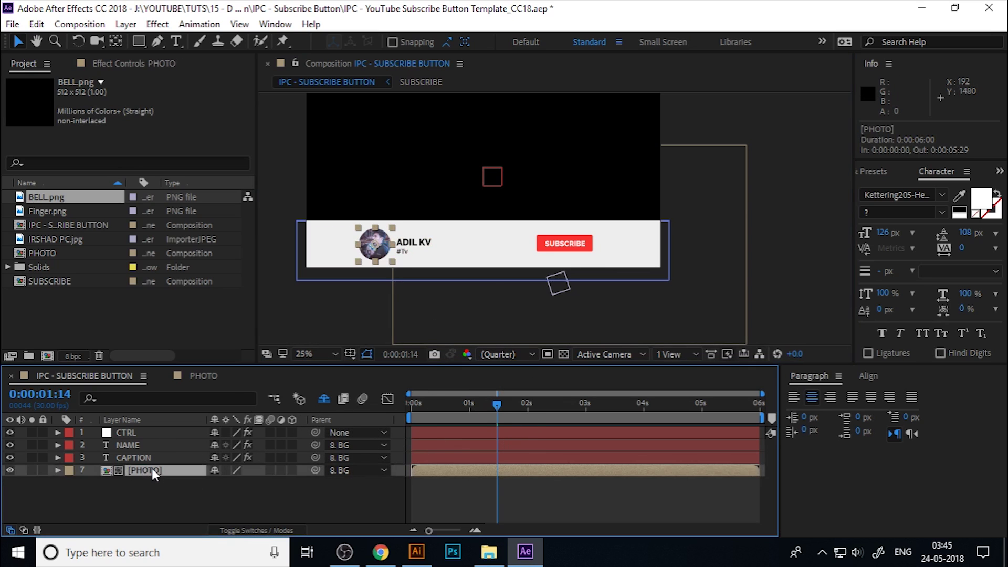
pyautogui.doubleClick(152, 469)
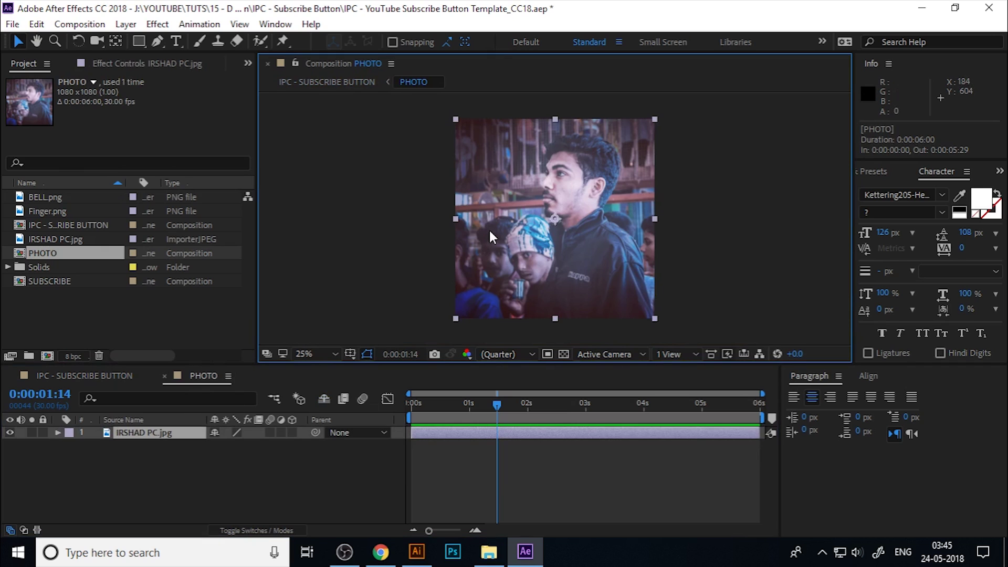
# Drag adult-cafeteria-coffee-1058922.jpg from Downloads into the After Effects project.
pyautogui.click(489, 551)
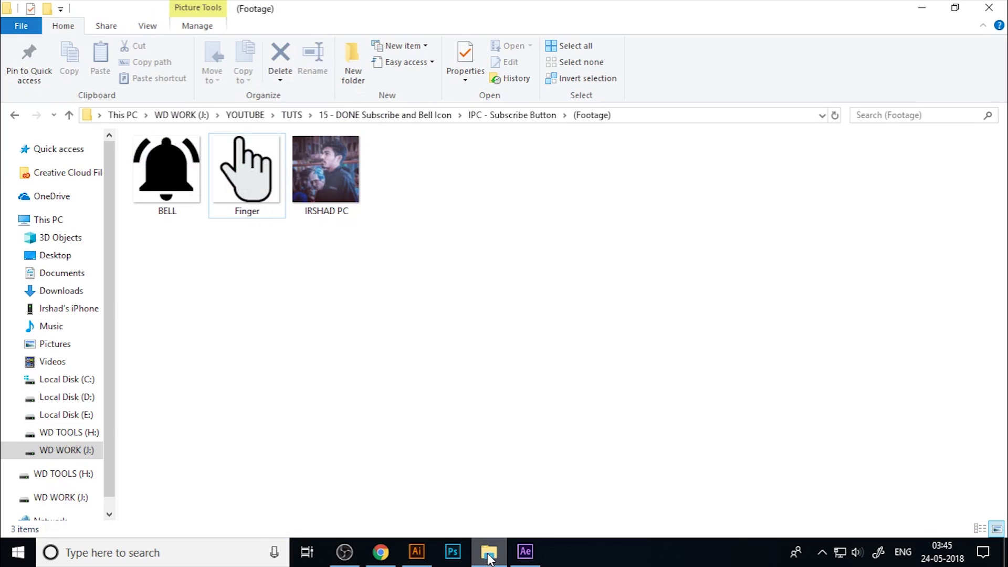
pyautogui.click(68, 295)
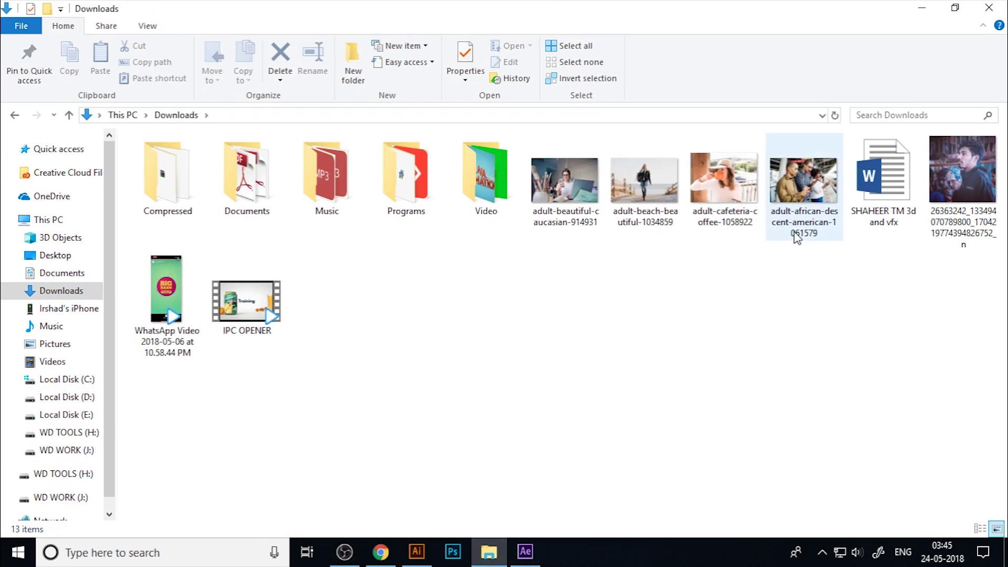
pyautogui.moveTo(747, 198); pyautogui.dragTo(586, 259)
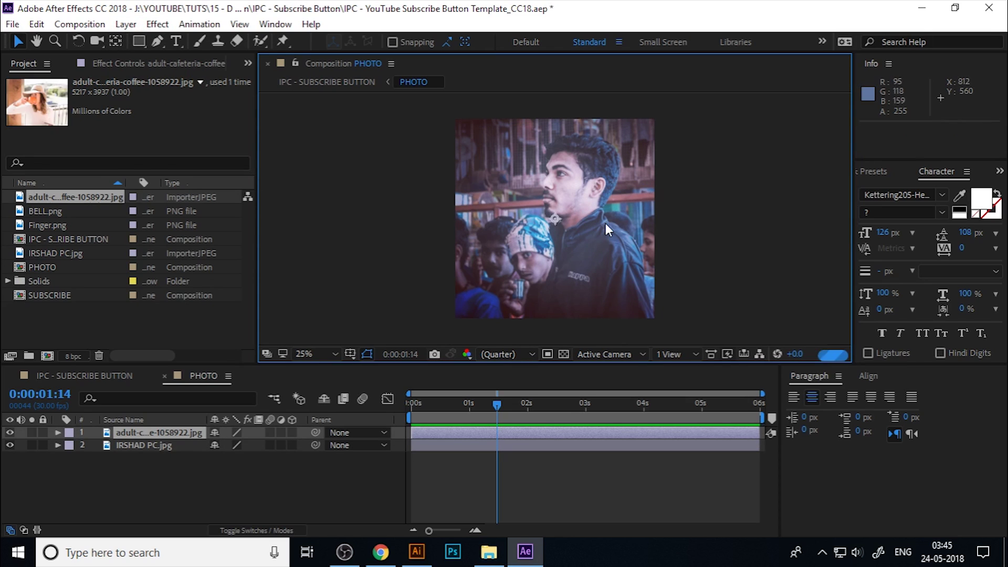
# Shrink the coffee photo above IRSHAD PC.jpg to 29% so it fits the avatar.
pyautogui.scroll(-2, 604, 222)
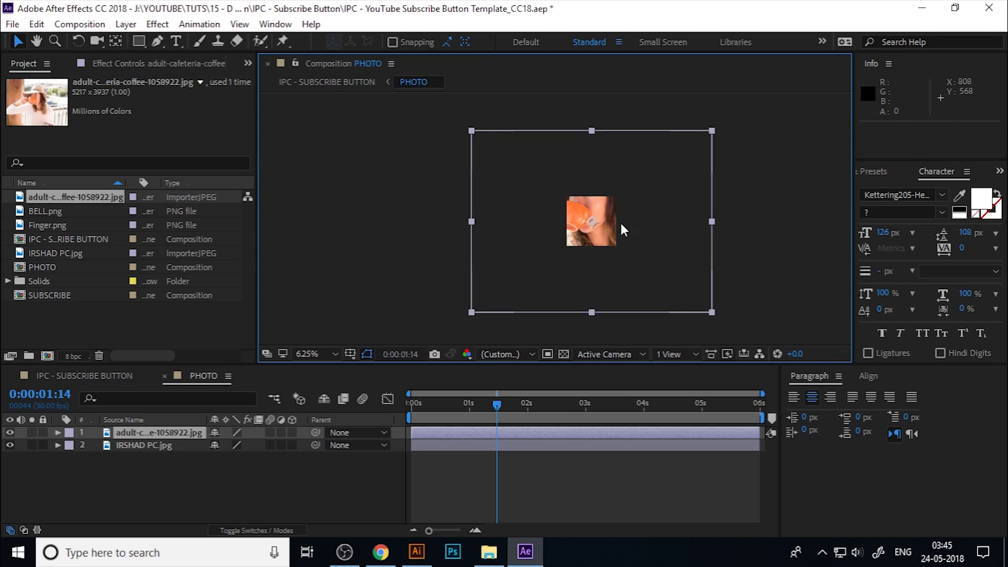
pyautogui.scroll(-1, 623, 230)
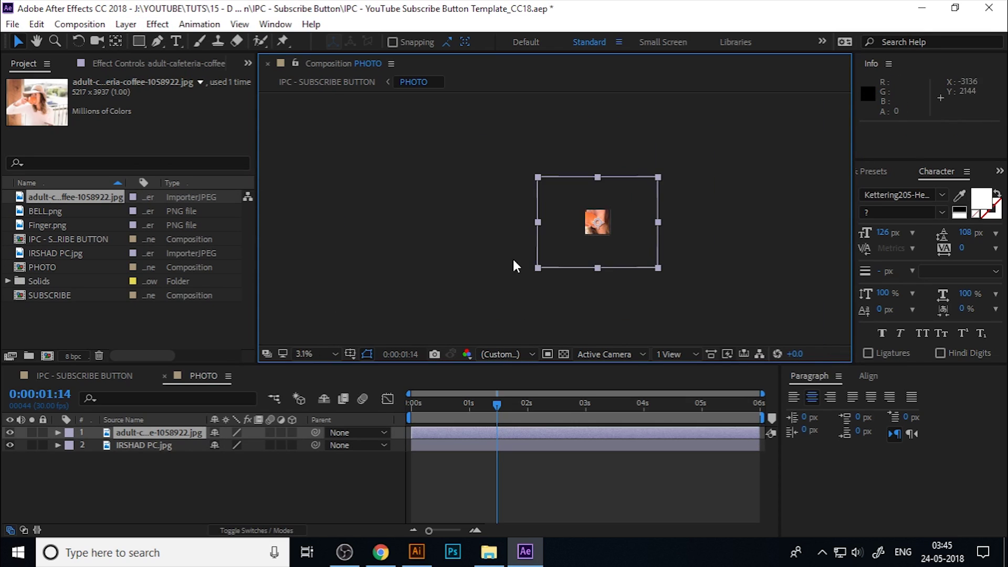
pyautogui.moveTo(657, 223); pyautogui.dragTo(616, 225)
pyautogui.scroll(4, 611, 221)
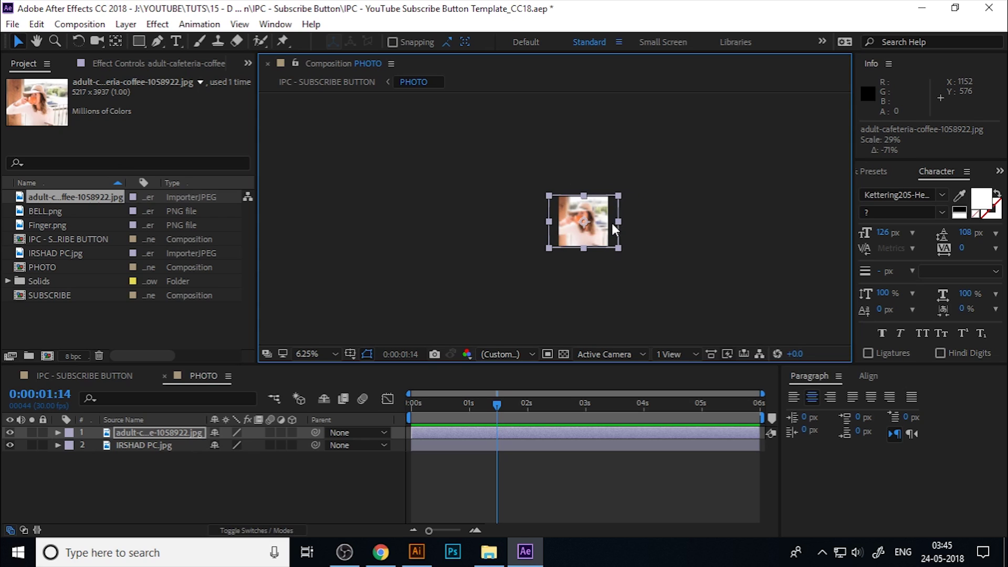
pyautogui.scroll(-1, 559, 214)
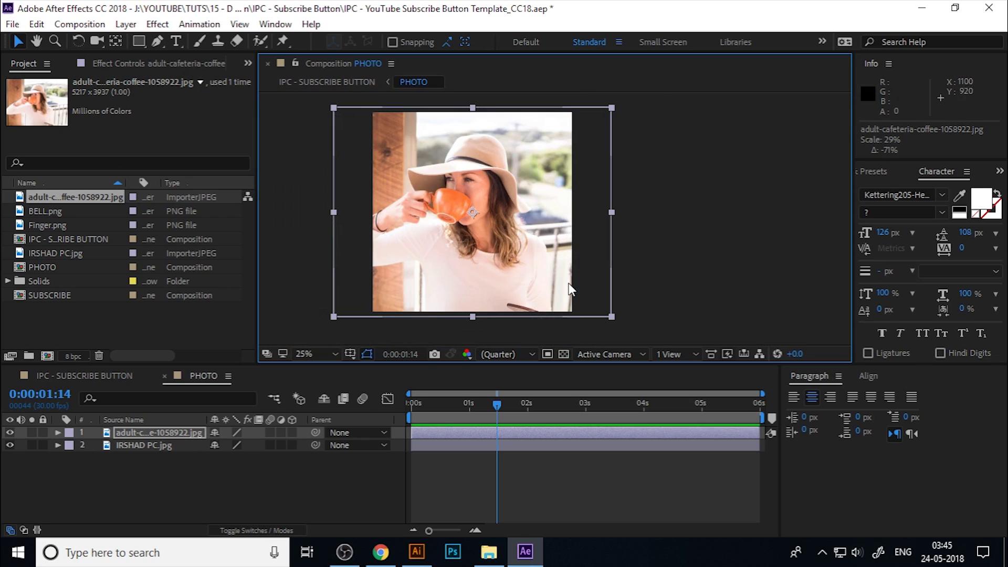
pyautogui.click(163, 376)
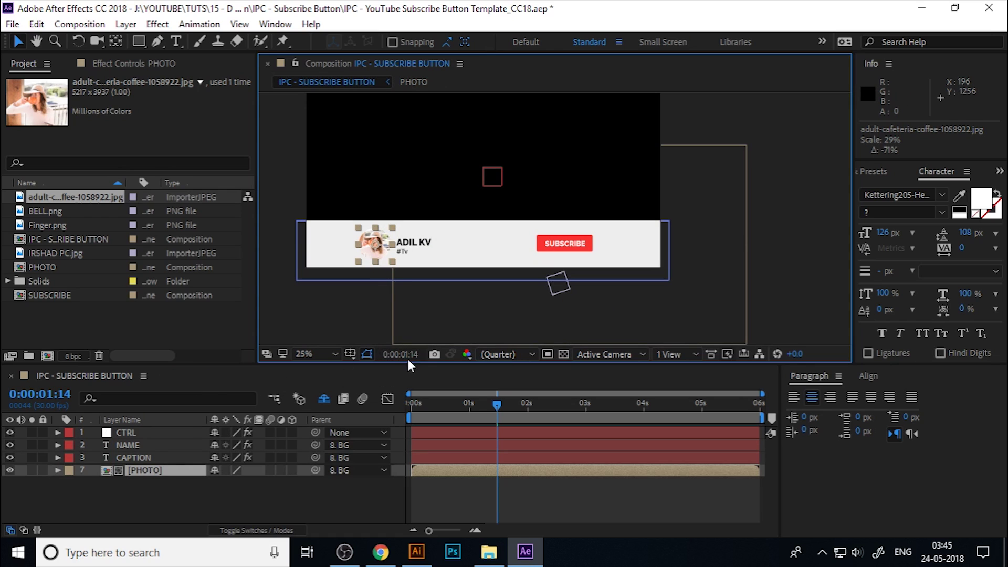
# Scrub the IPC - SUBSCRIBE BUTTON animation to 0:00:01:24 and select the CTRL layer.
pyautogui.click(508, 298)
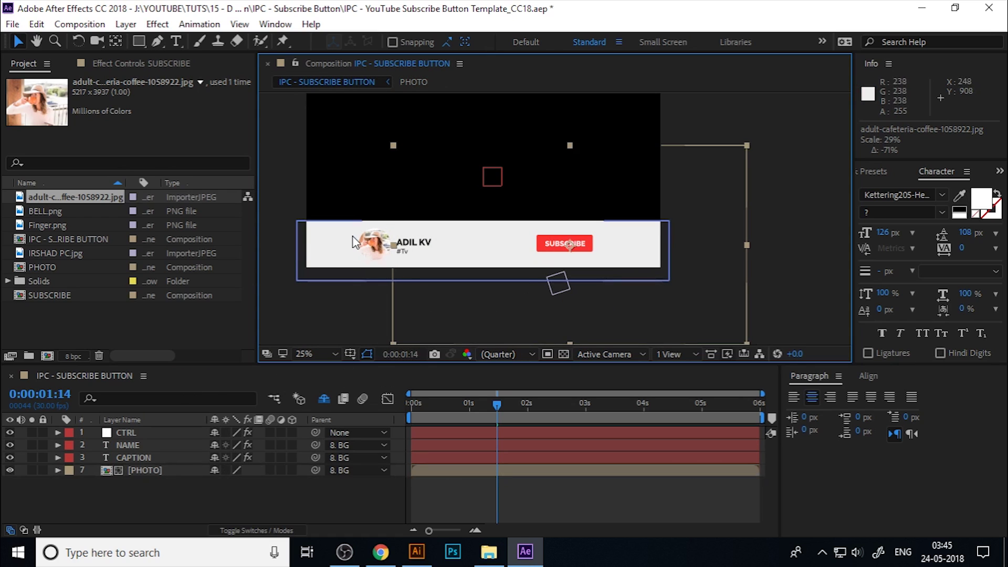
pyautogui.moveTo(493, 412); pyautogui.dragTo(516, 411)
pyautogui.click(140, 440)
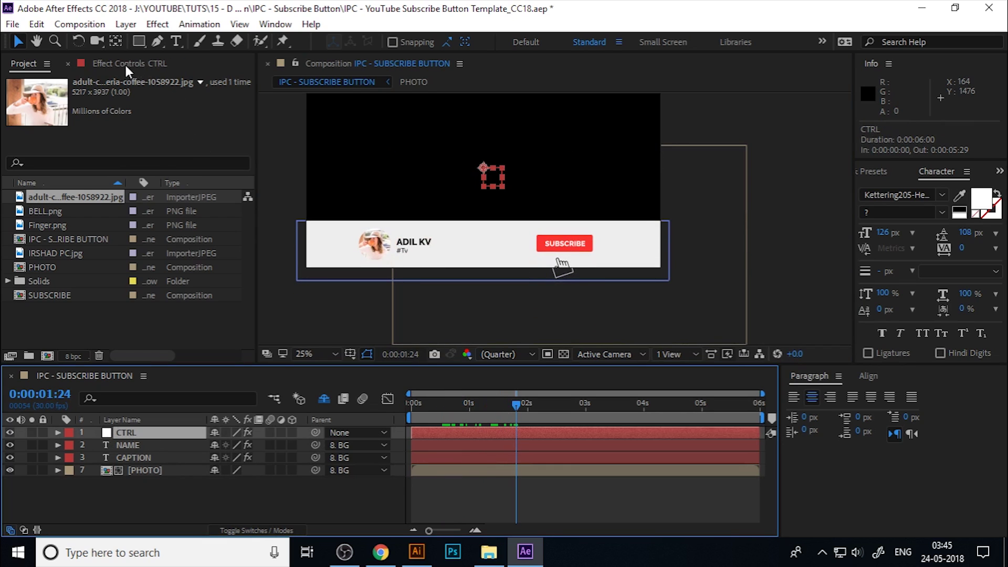
# Show the CTRL Effect Controls and try red NAME, dark red CAPTION and grey BG colours.
pyautogui.click(275, 24)
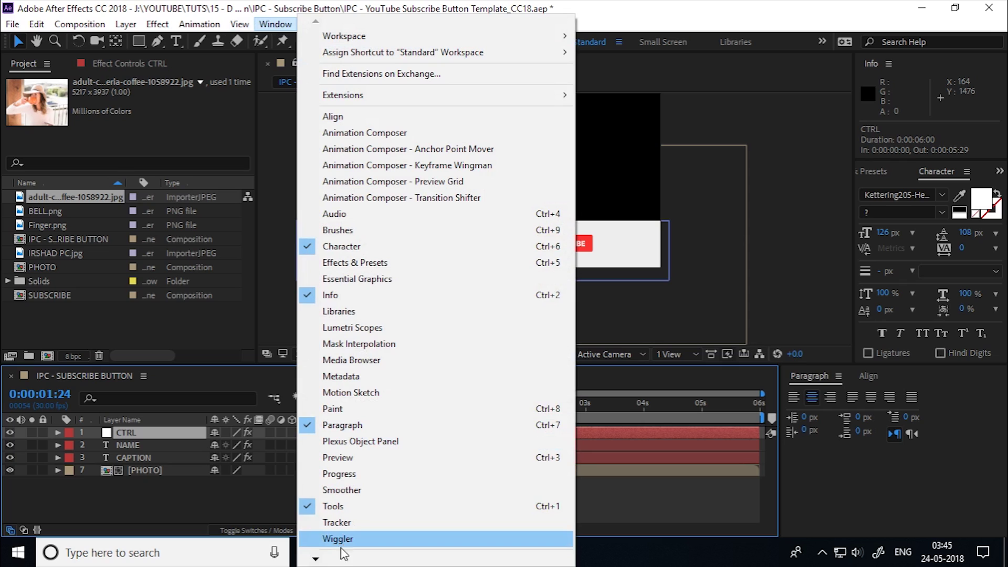
pyautogui.moveTo(315, 558)
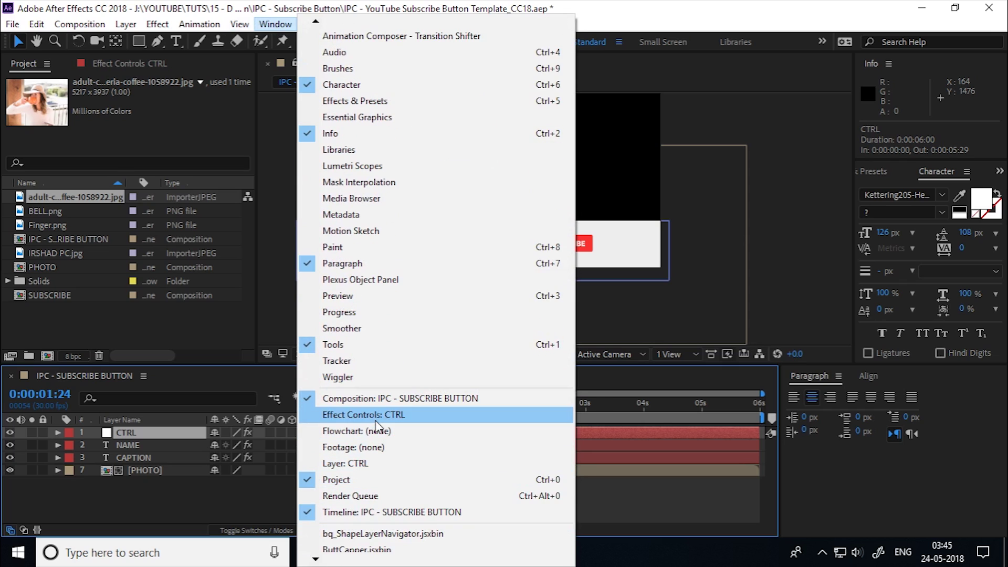
pyautogui.click(368, 415)
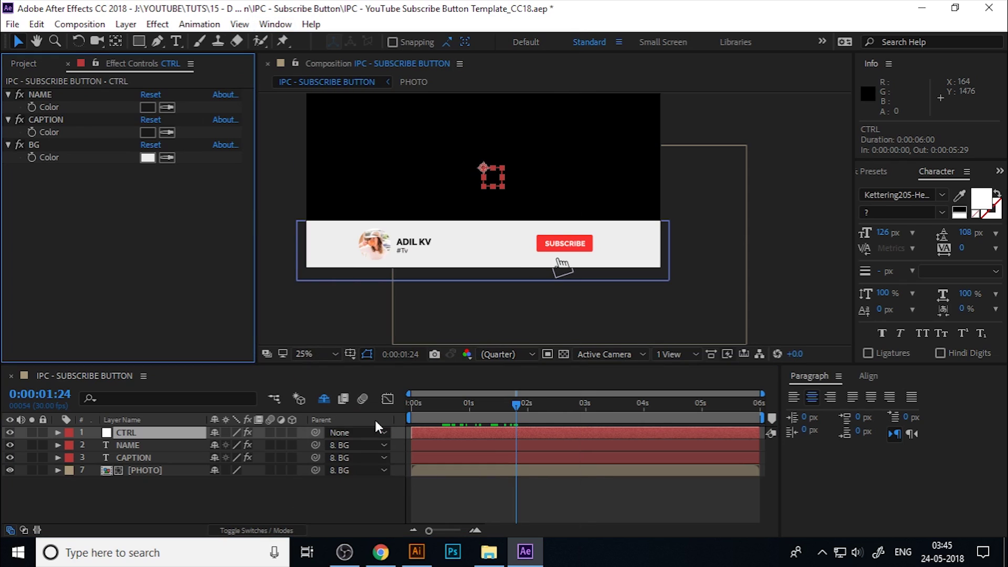
pyautogui.click(148, 107)
pyautogui.moveTo(767, 218); pyautogui.dragTo(827, 163)
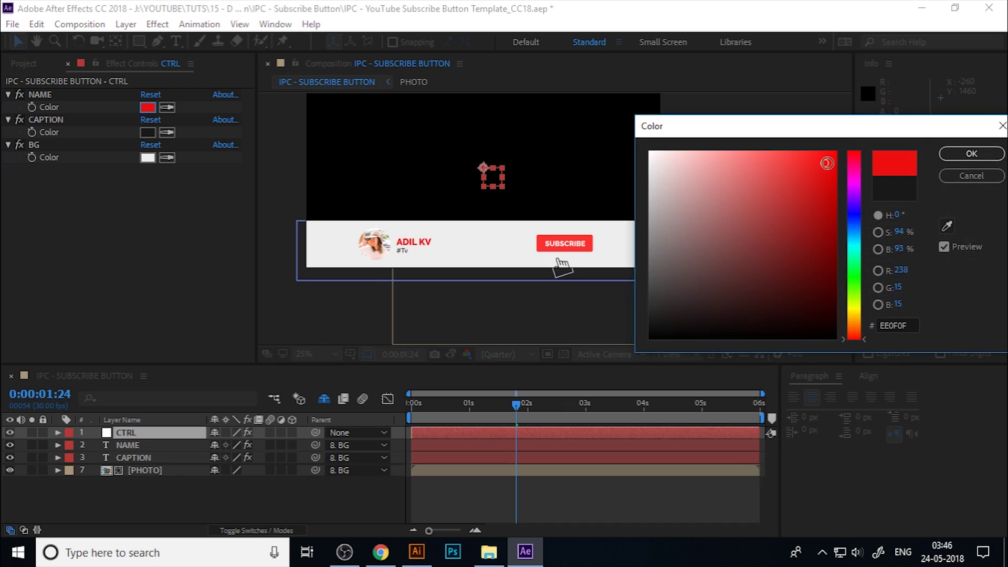
pyautogui.click(954, 151)
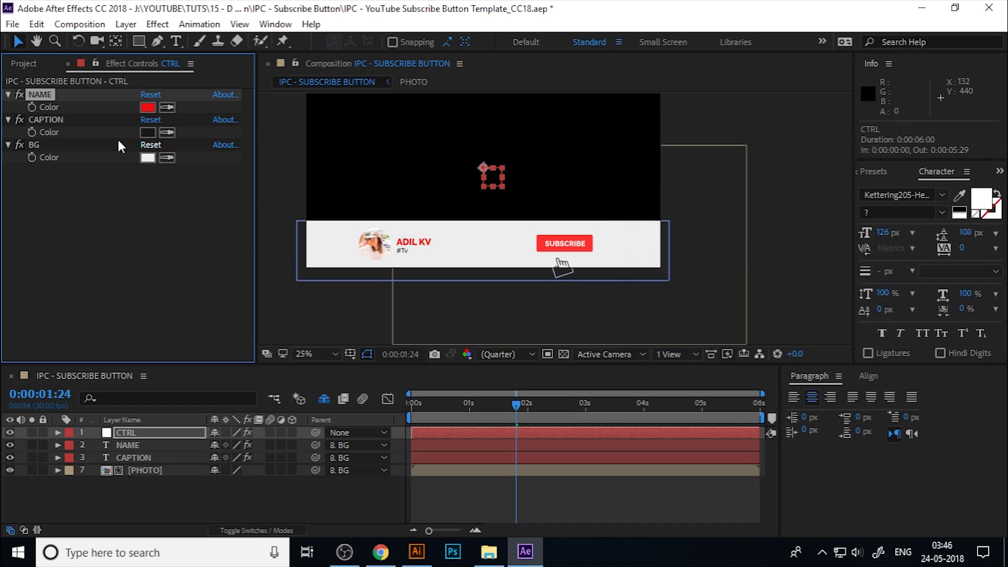
pyautogui.click(148, 131)
pyautogui.click(820, 229)
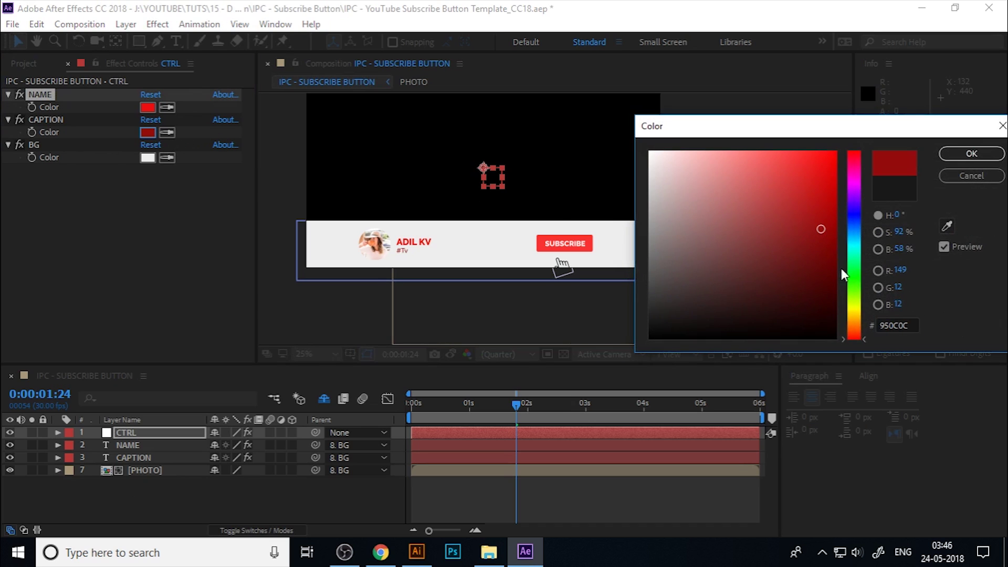
pyautogui.click(983, 156)
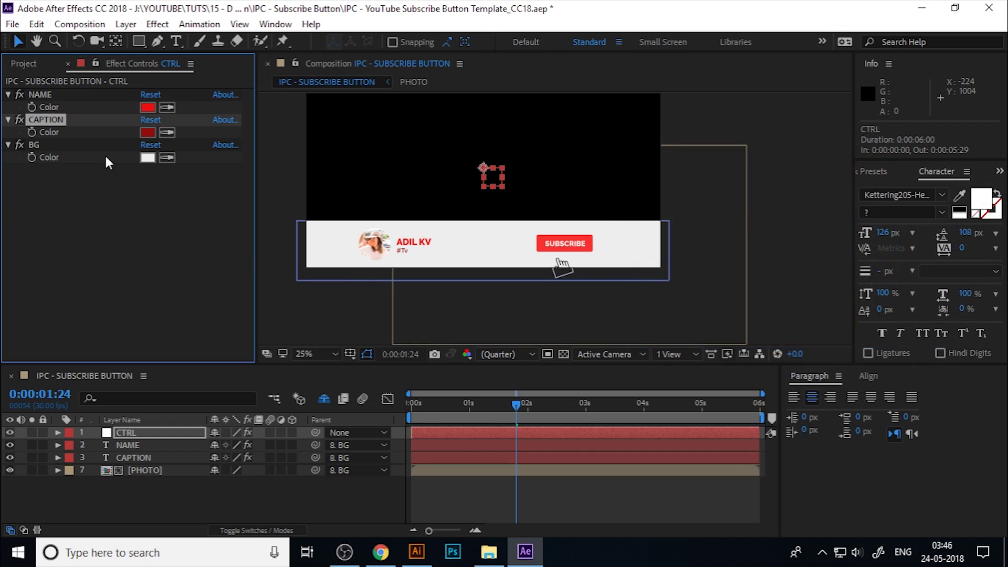
pyautogui.click(149, 157)
pyautogui.moveTo(791, 261)
pyautogui.mouseDown()
pyautogui.moveTo(580, 277)
pyautogui.moveTo(656, 293)
pyautogui.moveTo(642, 310)
pyautogui.moveTo(652, 286)
pyautogui.moveTo(622, 305)
pyautogui.moveTo(630, 268)
pyautogui.mouseUp()
pyautogui.click(961, 155)
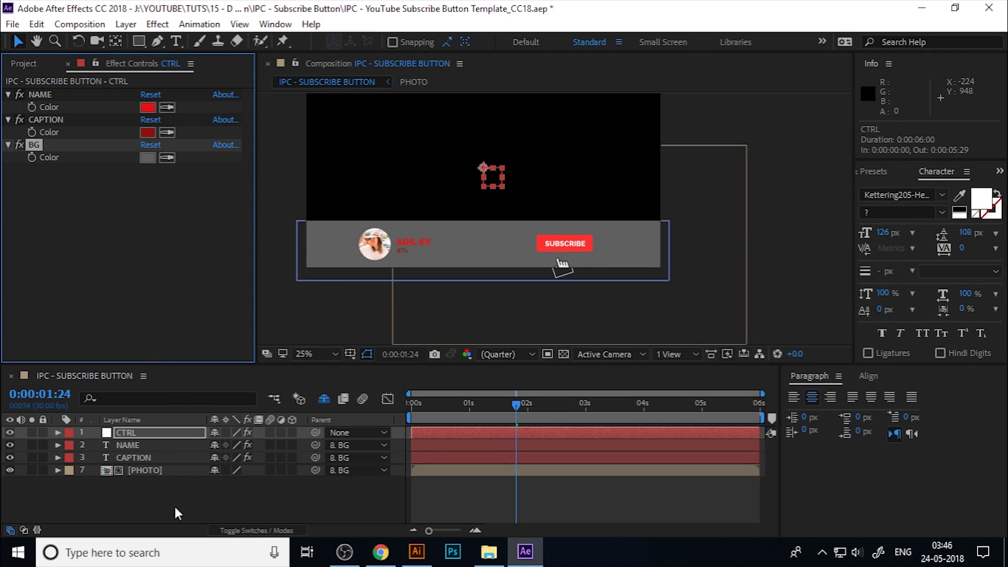
# Undo the background colour change, restoring the white bar, and preview from the start.
pyautogui.click(381, 503)
pyautogui.hotkey('ctrl', 'z')
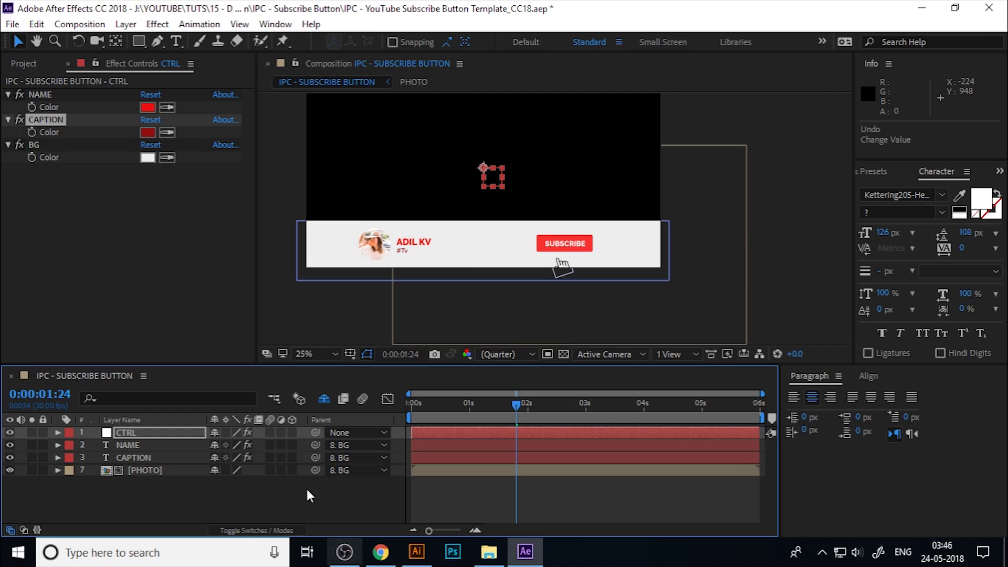
pyautogui.click(387, 515)
pyautogui.click(473, 403)
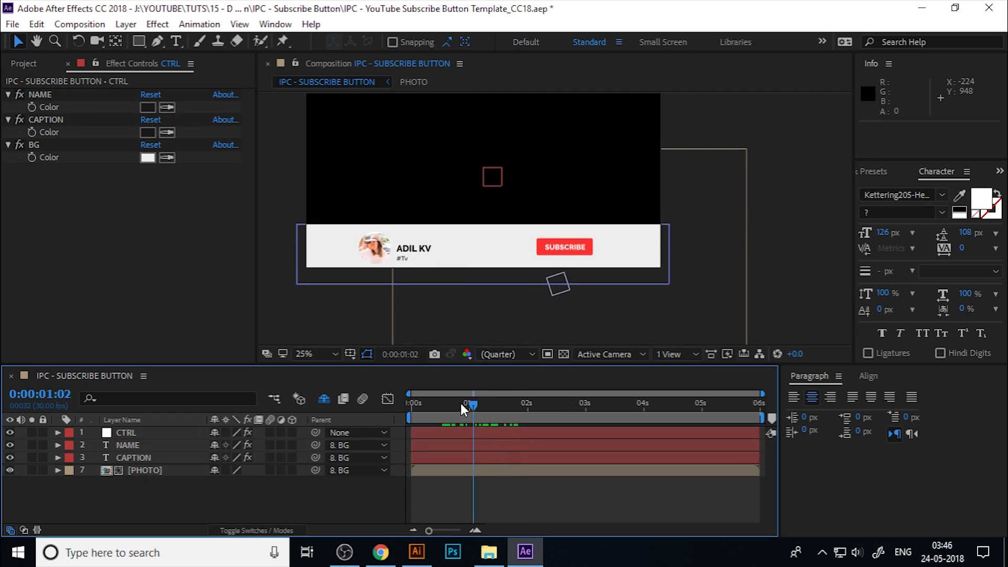
pyautogui.press('Home')
pyautogui.press('space')
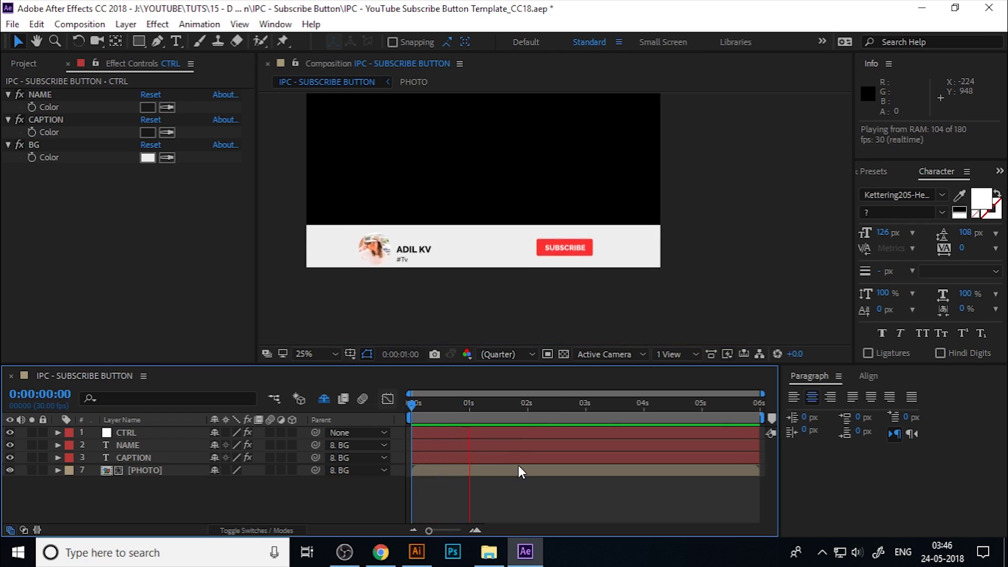
pyautogui.press('space')
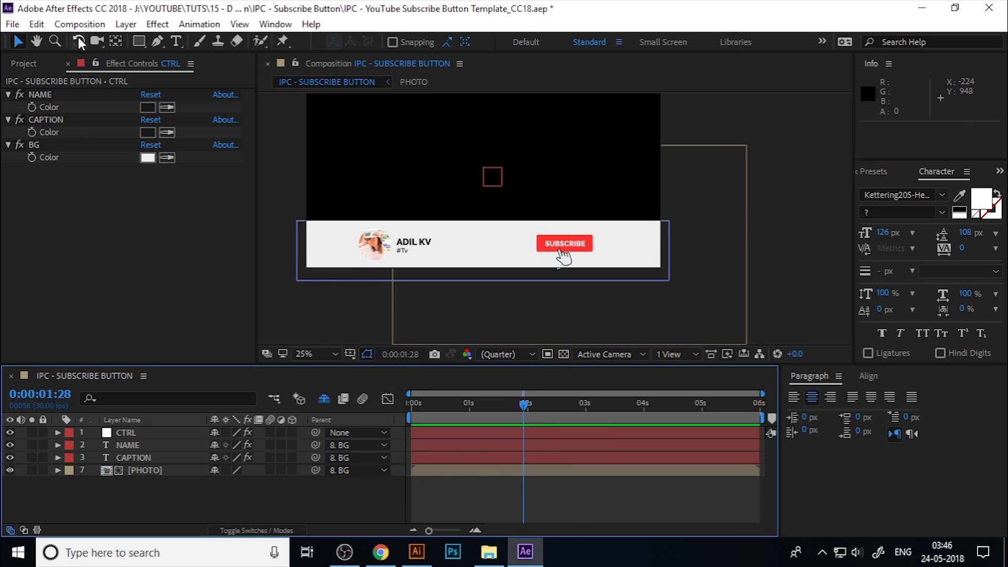
pyautogui.click(79, 24)
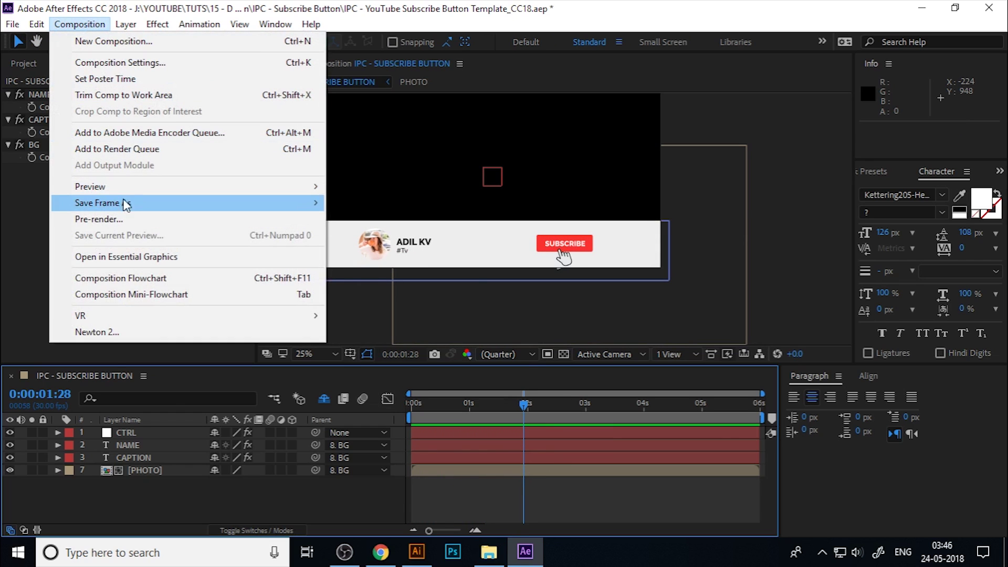
# Add IPC - SUBSCRIBE BUTTON to the render queue and remove the finished item.
pyautogui.click(126, 155)
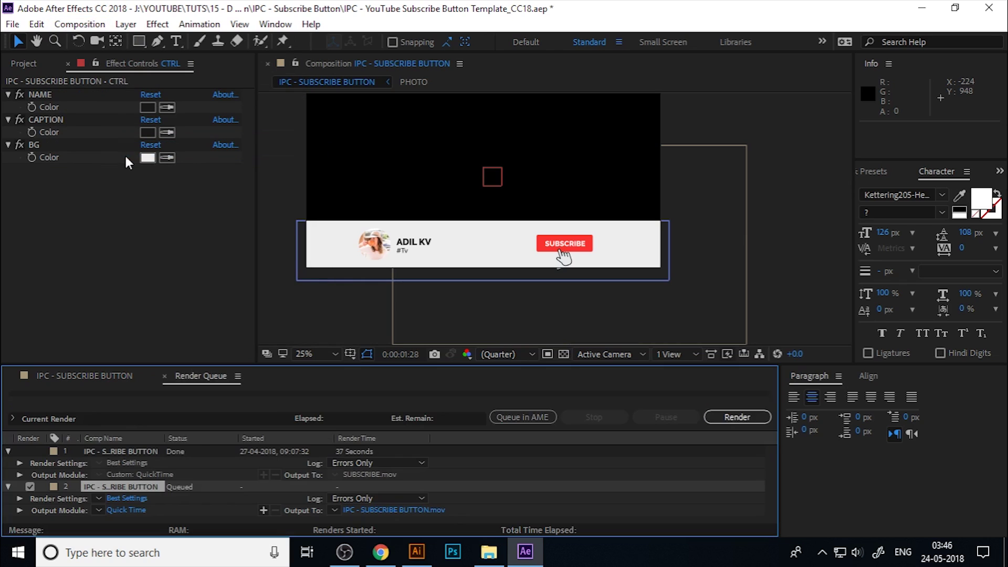
pyautogui.click(135, 452)
pyautogui.press('Delete')
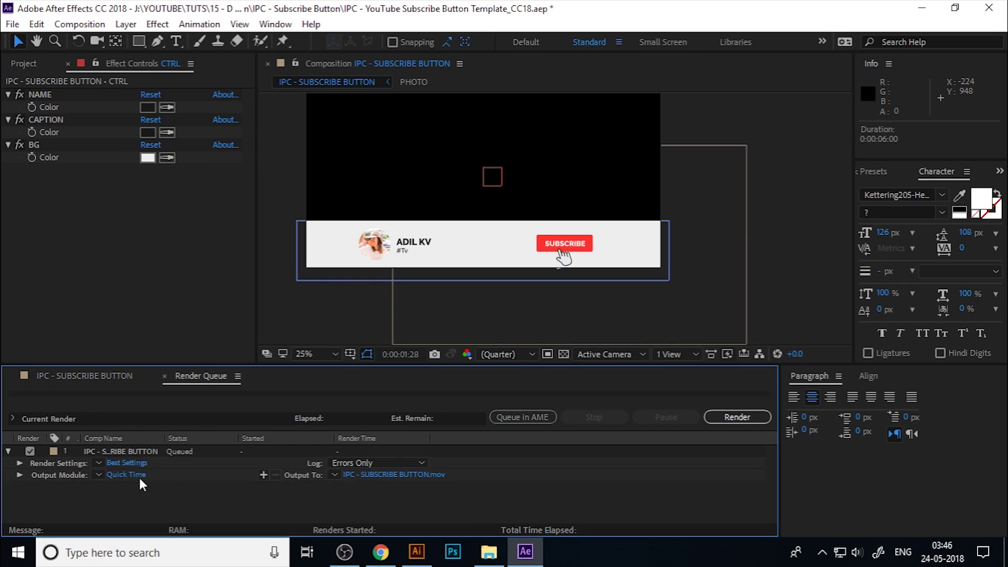
# Set the output module to QuickTime with PNG codec and RGB + Alpha channels.
pyautogui.click(134, 475)
pyautogui.click(420, 92)
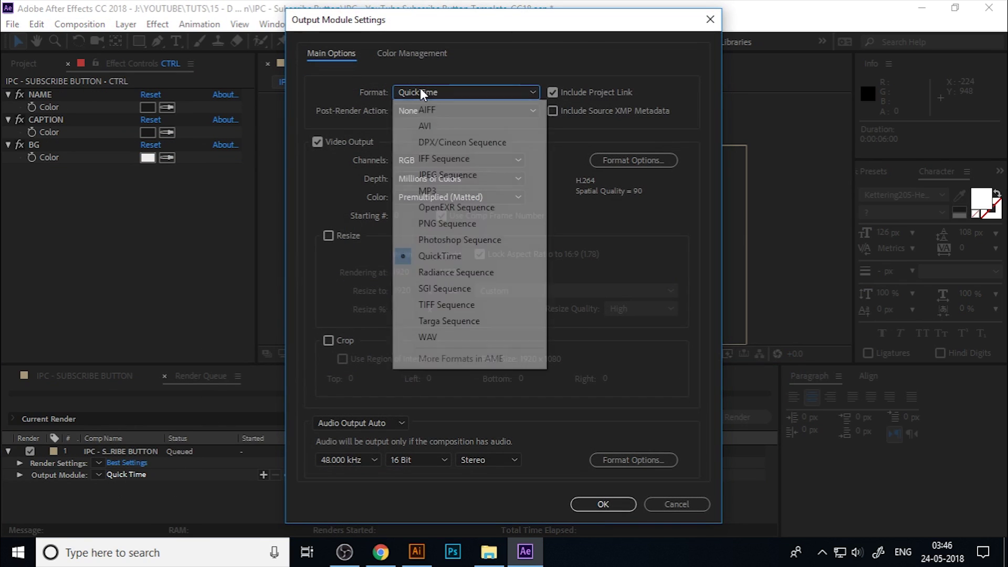
pyautogui.click(443, 255)
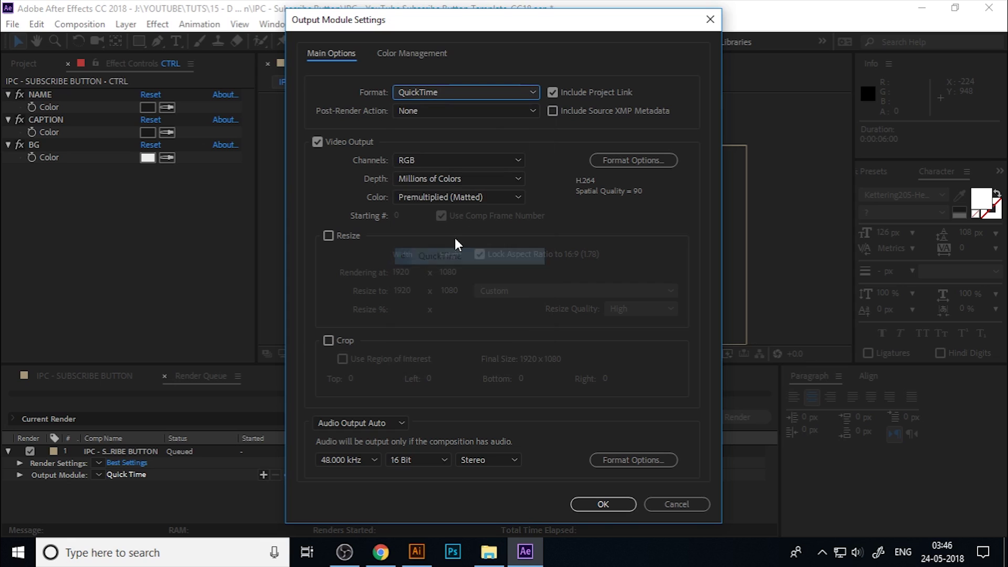
pyautogui.click(618, 158)
pyautogui.click(452, 105)
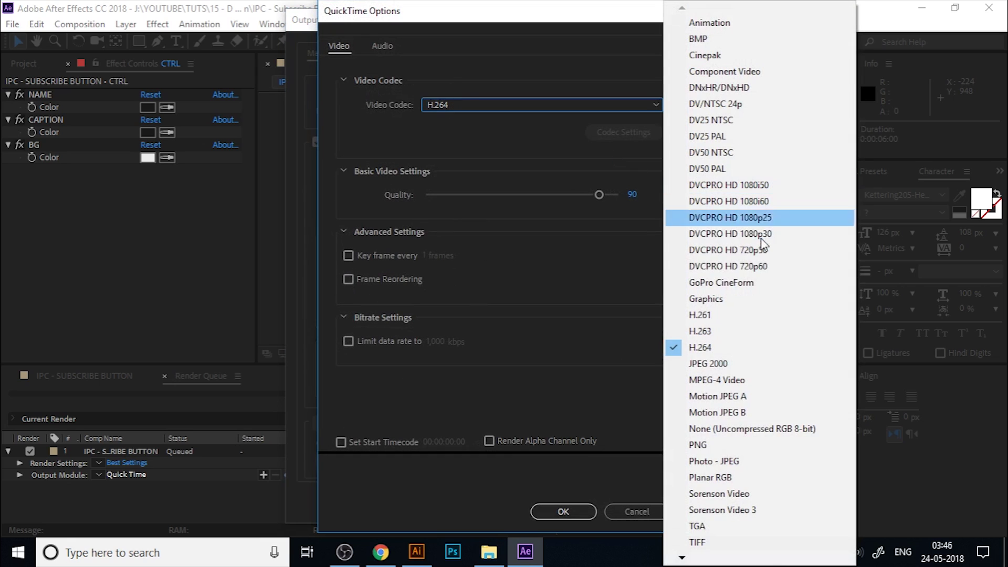
pyautogui.click(711, 448)
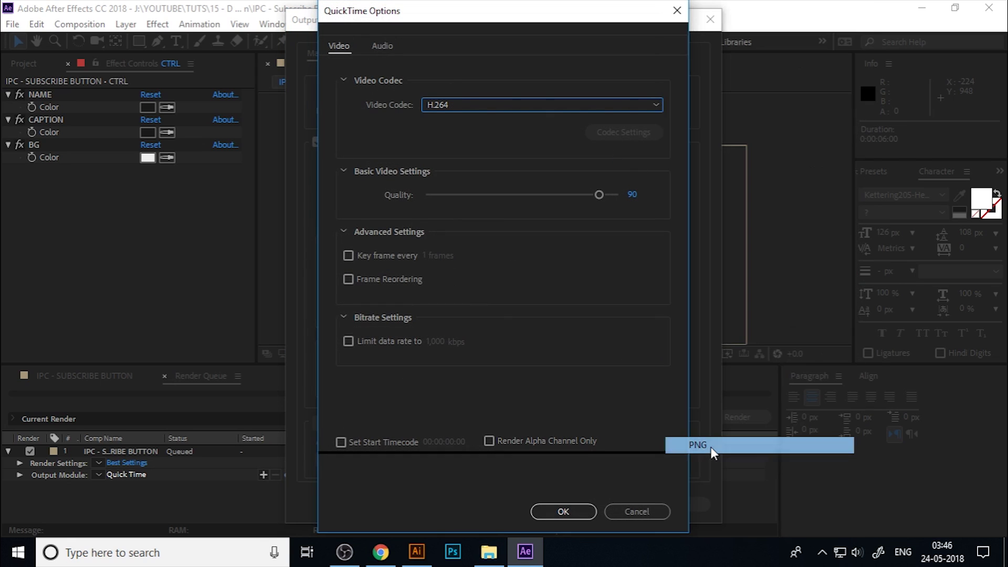
pyautogui.click(576, 512)
pyautogui.click(407, 161)
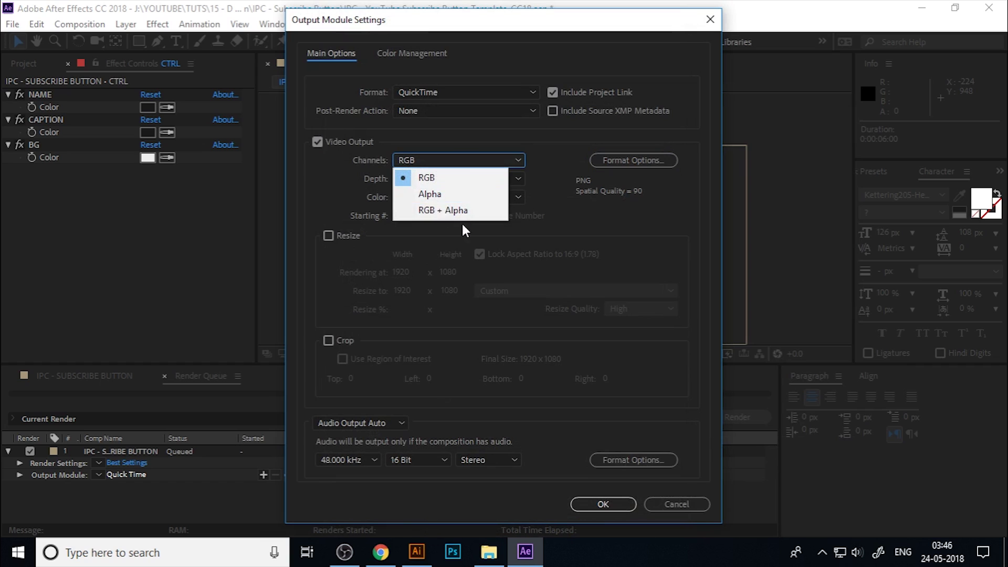
pyautogui.click(464, 212)
# Confirm the output module settings and render the queued composition to IPC - SUBSCRIBE BUTTON.mov.
pyautogui.click(599, 504)
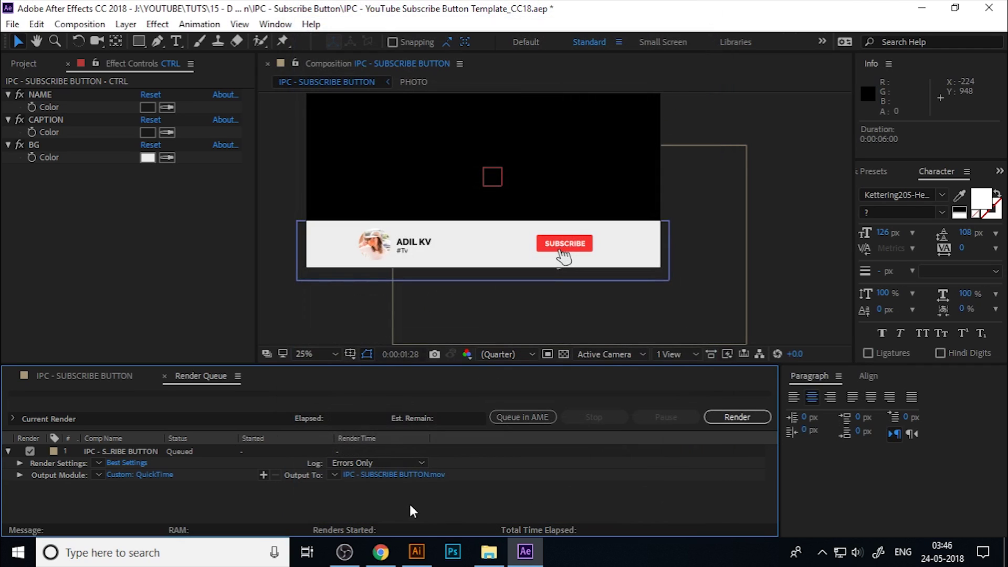
pyautogui.click(733, 418)
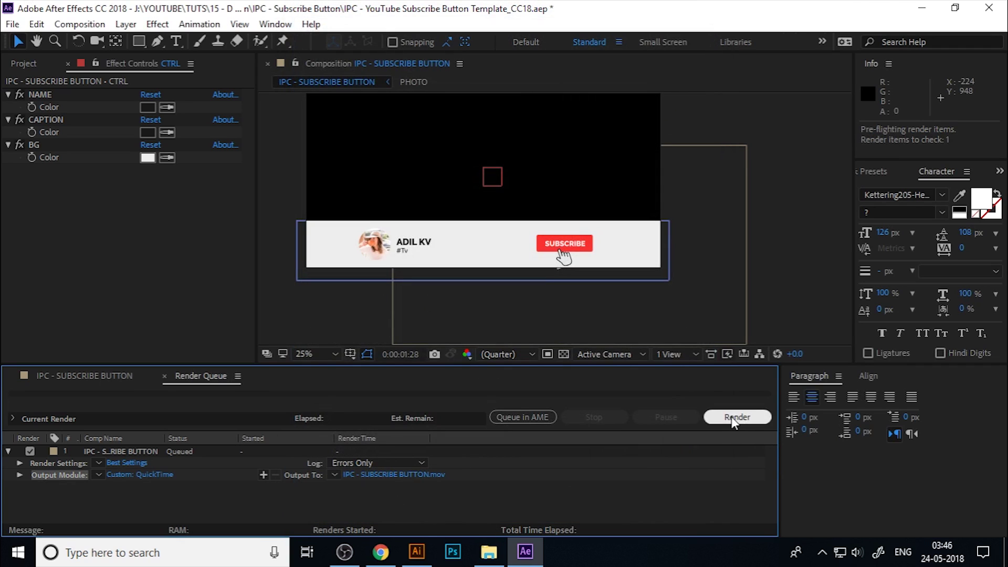